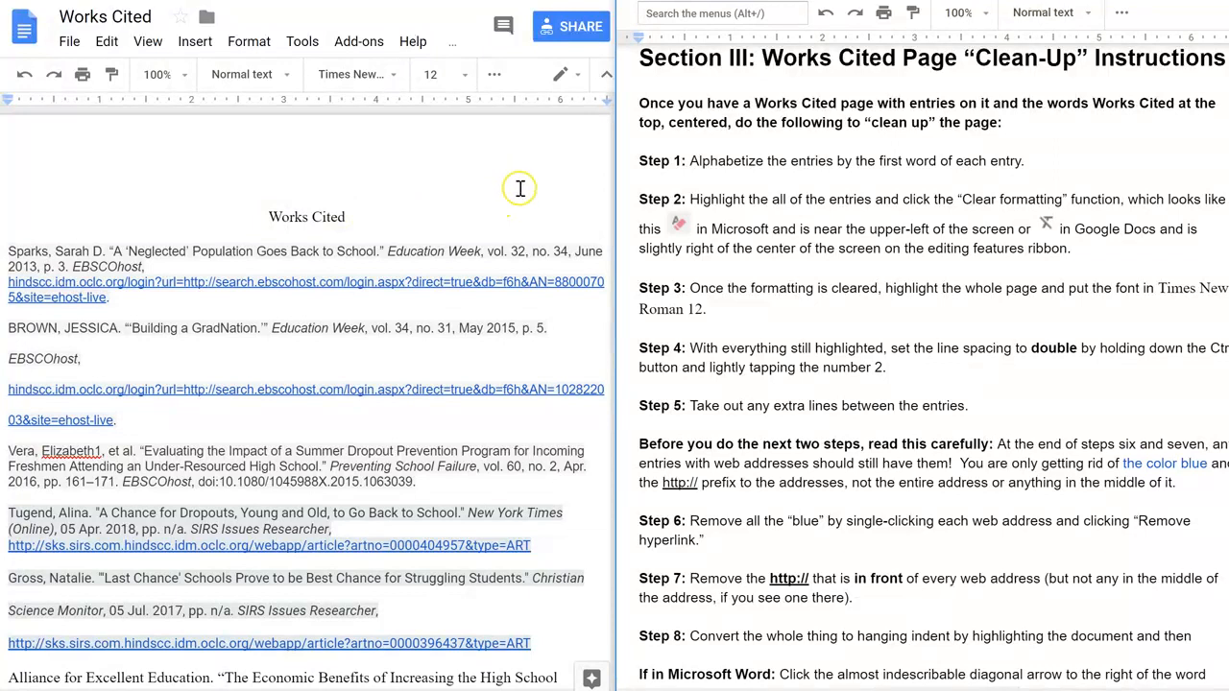
# Move the 'Building a GradNation' entry above the 'A Neglected Population' entry to start alphabetizing.
pyautogui.click(547, 204)
pyautogui.moveTo(622, 189); pyautogui.dragTo(611, 234)
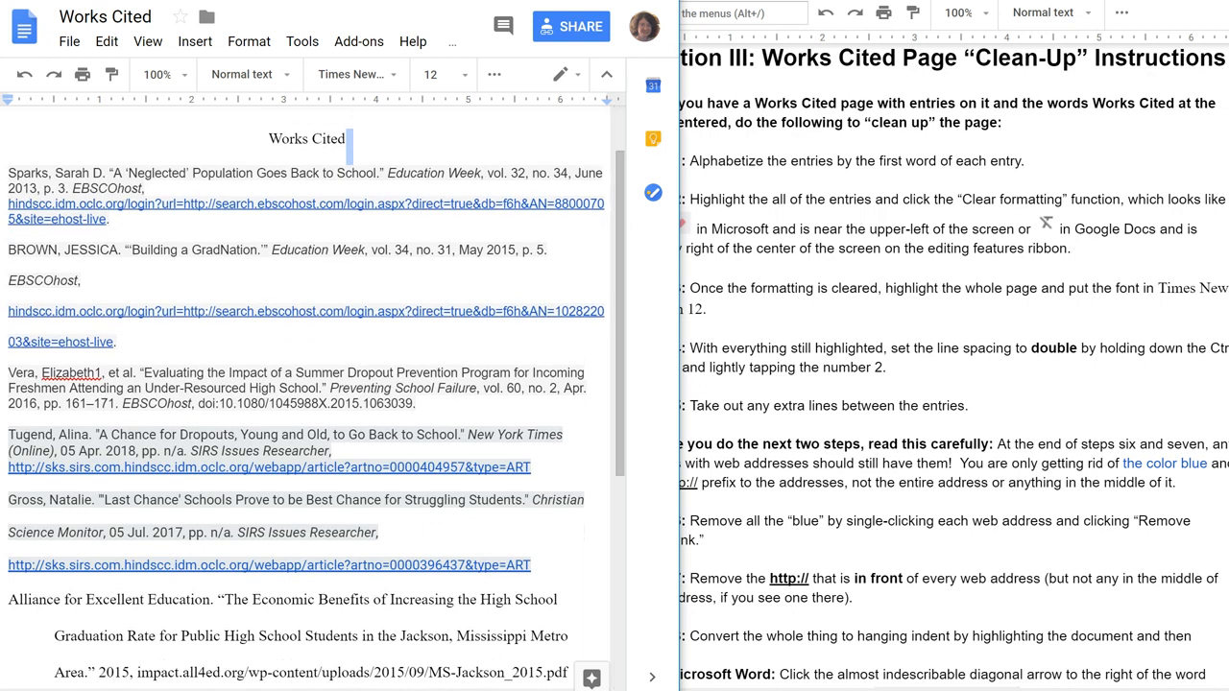
pyautogui.click(826, 181)
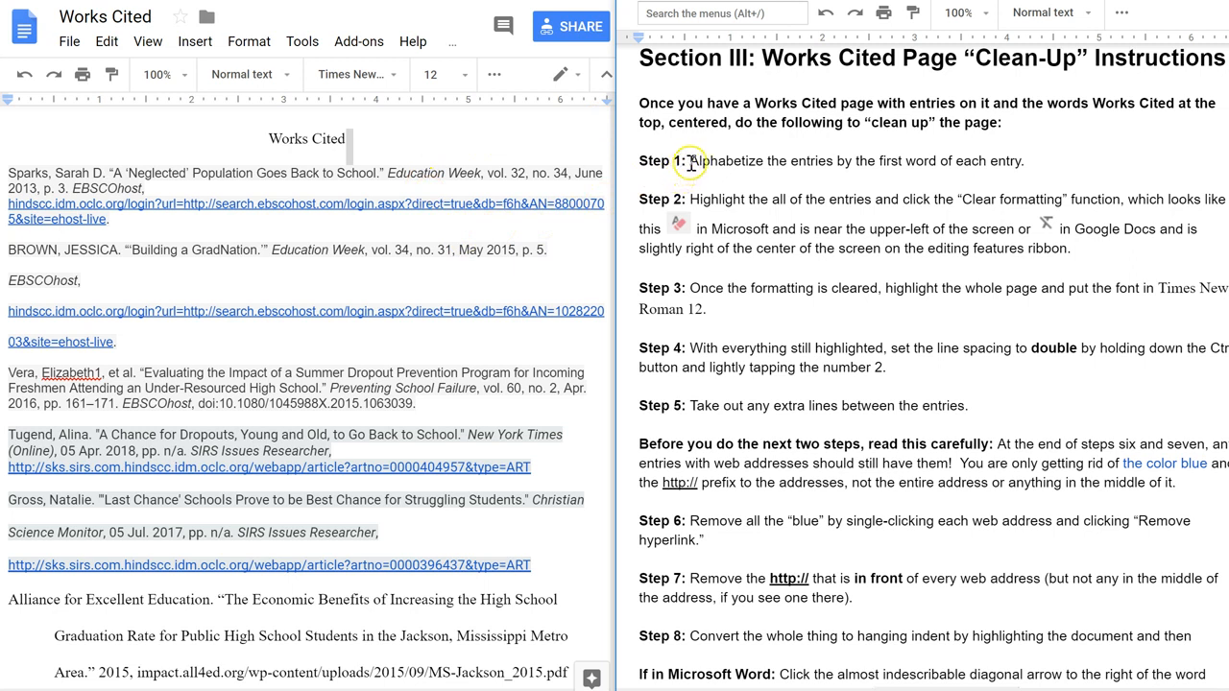
pyautogui.moveTo(688, 161); pyautogui.dragTo(1033, 161)
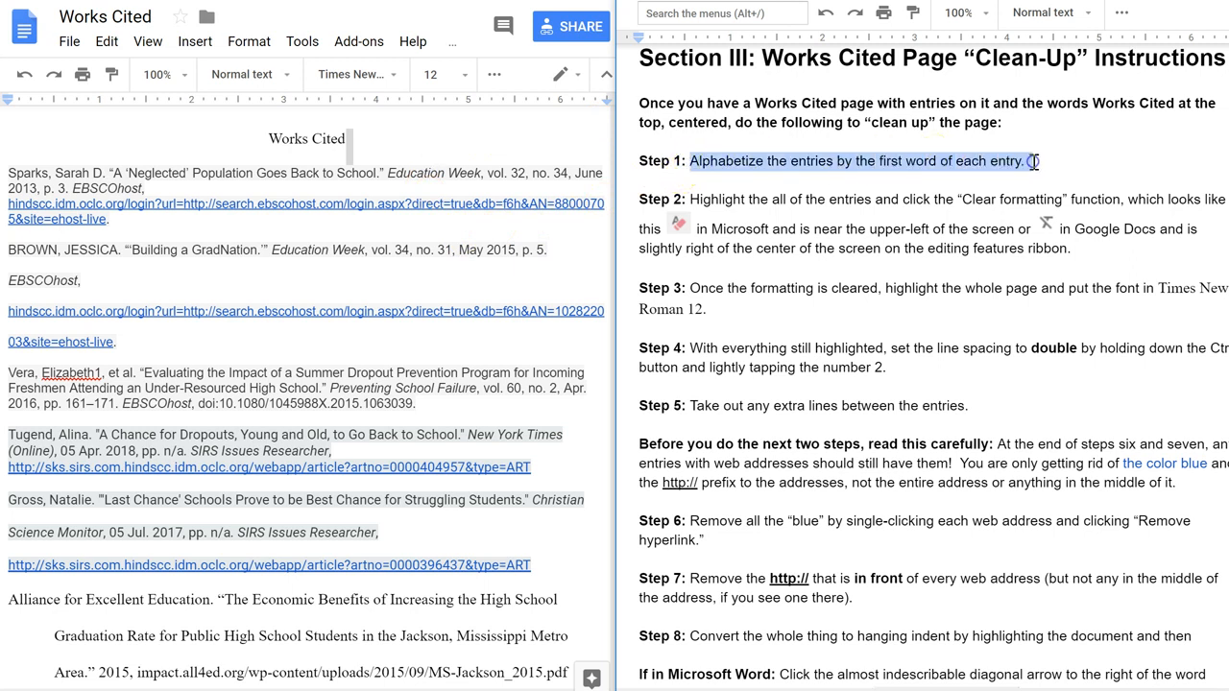
pyautogui.click(276, 177)
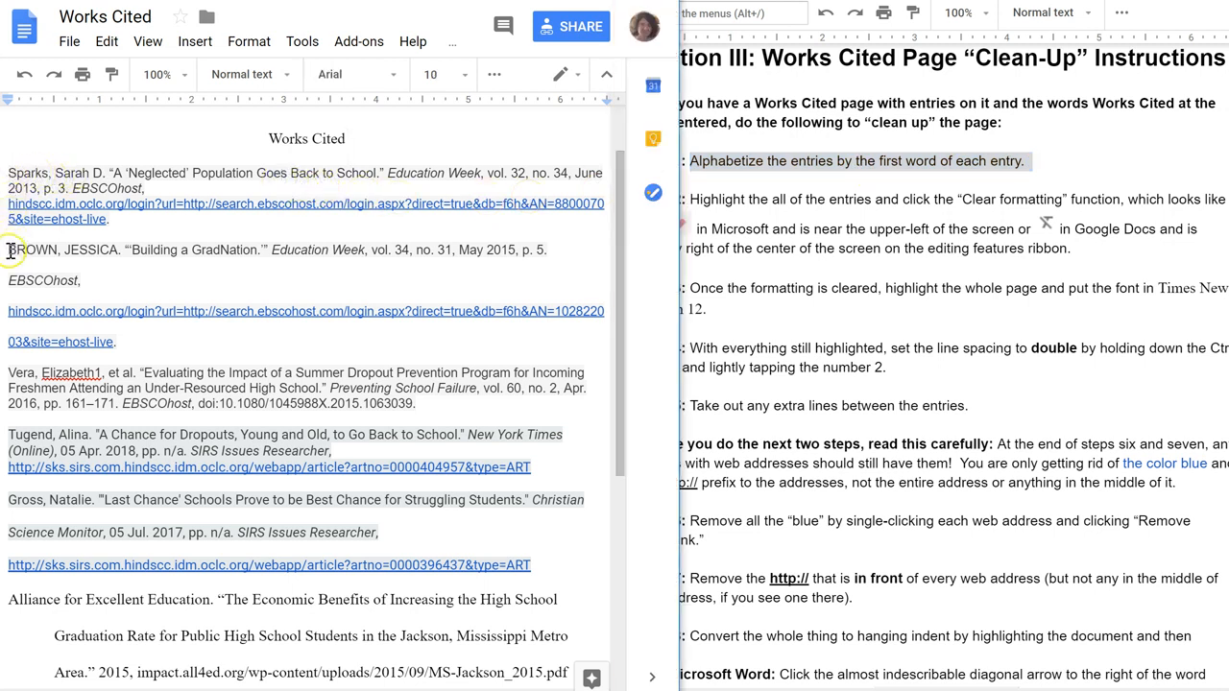
pyautogui.moveTo(8, 251); pyautogui.dragTo(124, 339)
pyautogui.moveTo(31, 254); pyautogui.dragTo(10, 176)
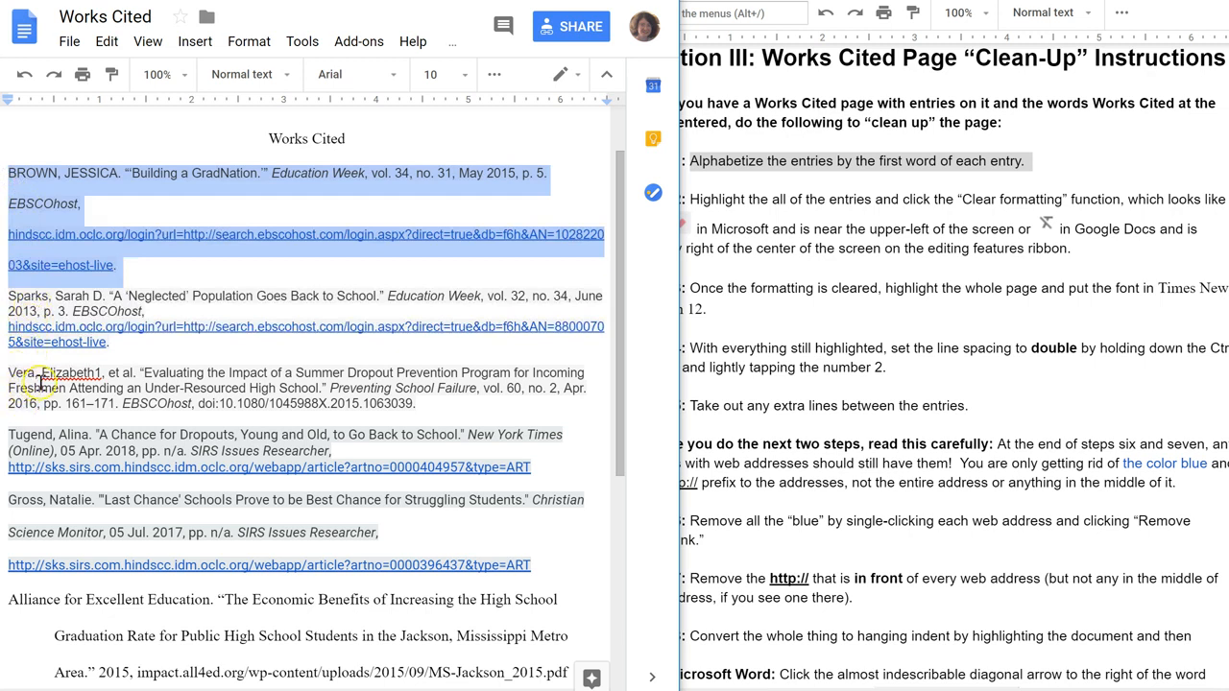
# Remove the stray '1' after the author's first name in the 'Evaluating the Impact' entry.
pyautogui.click(103, 373)
pyautogui.press('BackSpace')
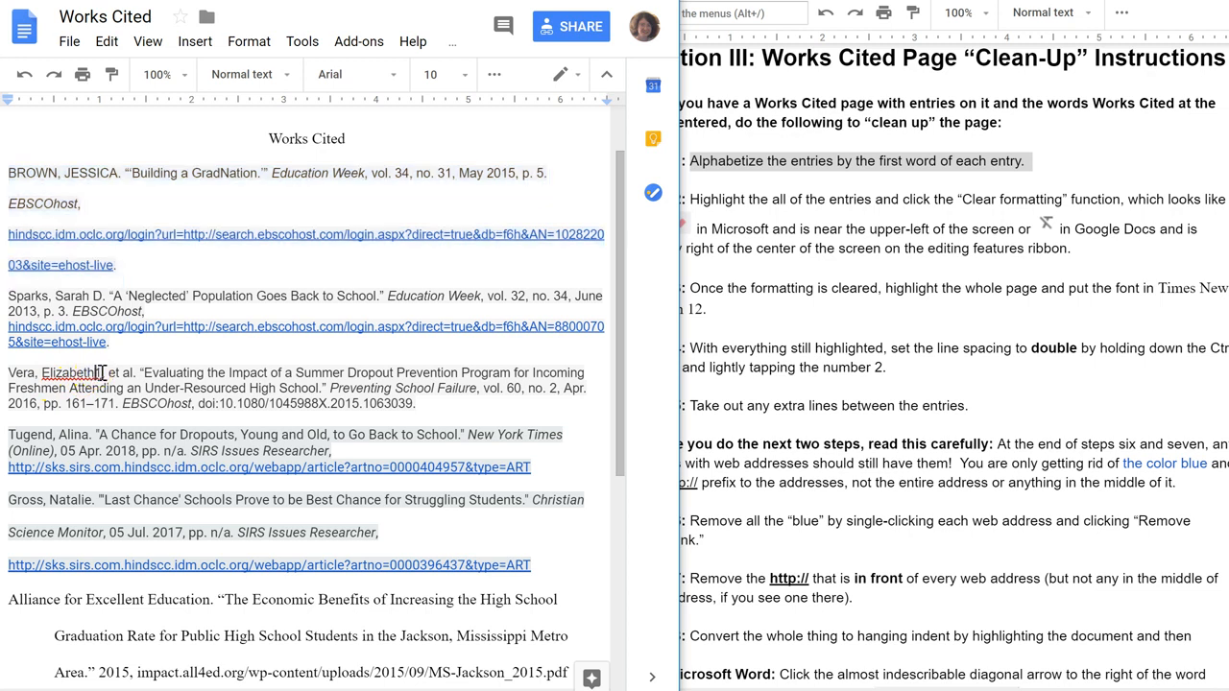
pyautogui.press('Delete')
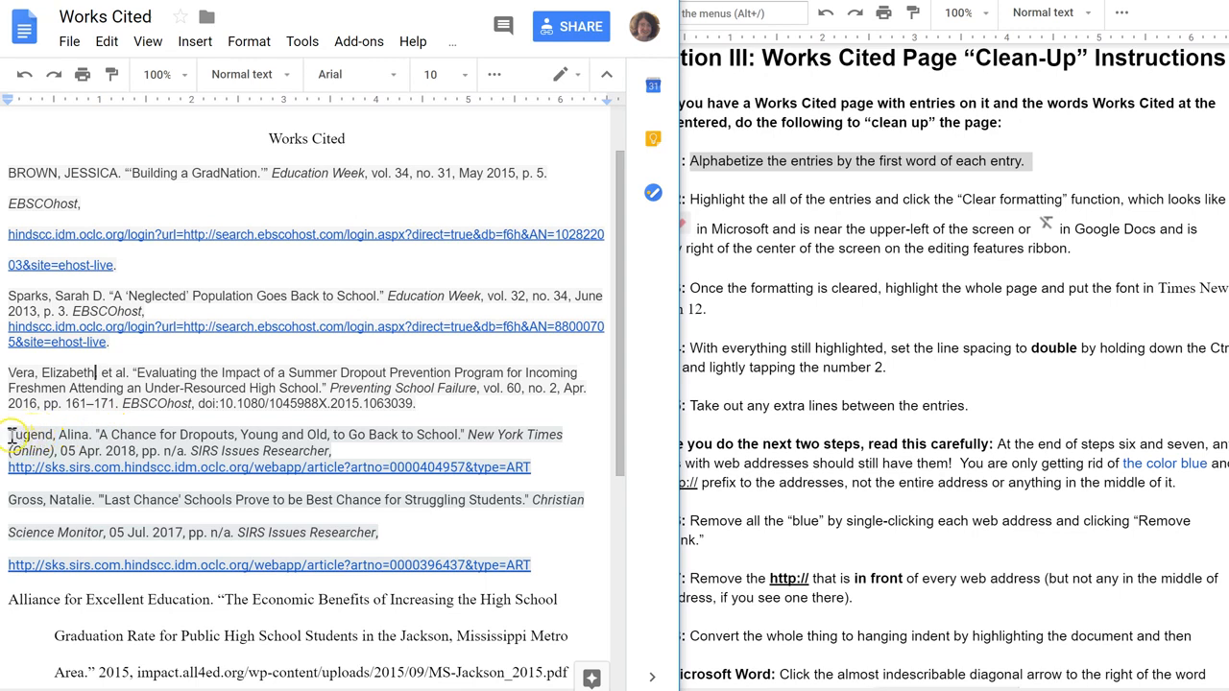
# Move the 'A Chance for Dropouts' entry above the 'Evaluating the Impact' entry.
pyautogui.moveTo(15, 435); pyautogui.dragTo(544, 468)
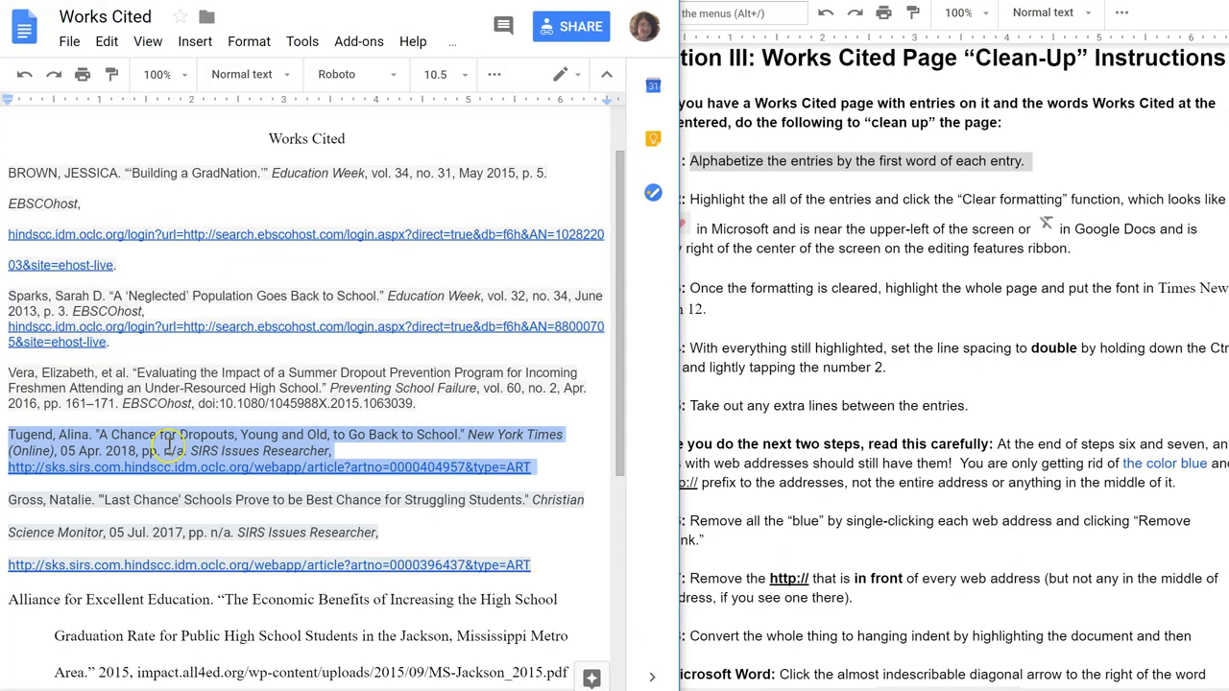
pyautogui.moveTo(12, 377); pyautogui.dragTo(9, 377)
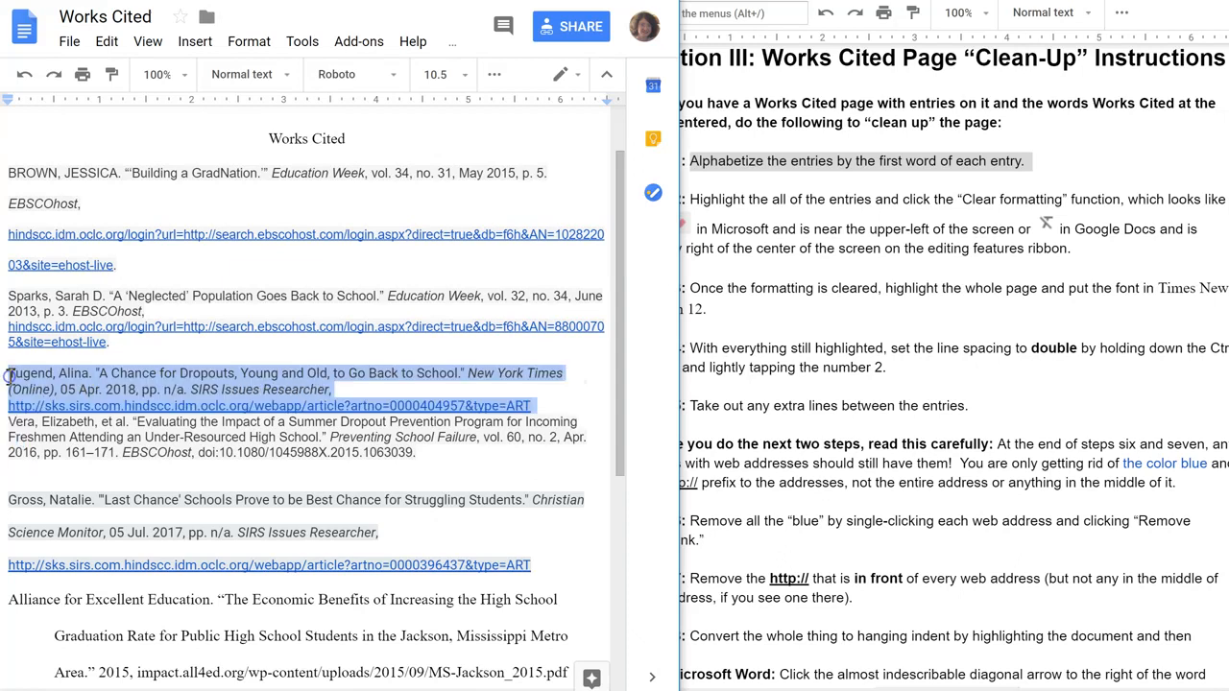
pyautogui.click(10, 422)
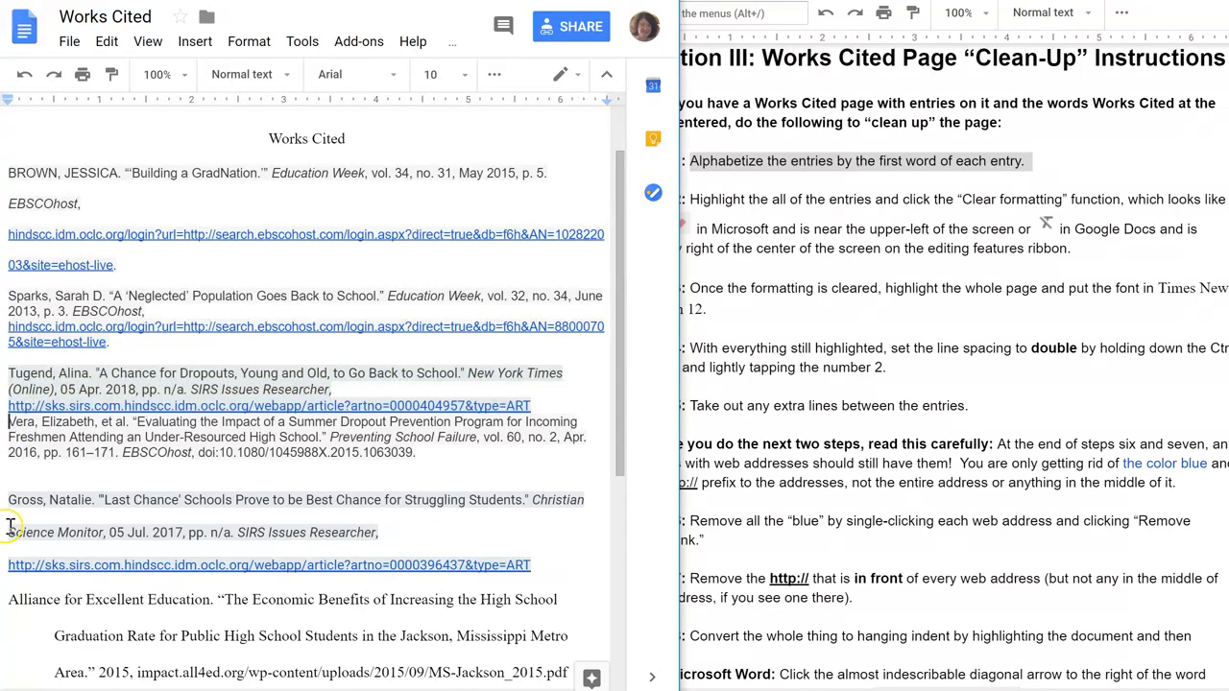
# Move the 'Last Chance' Schools entry above the 'A Neglected Population' entry.
pyautogui.moveTo(9, 499); pyautogui.dragTo(540, 565)
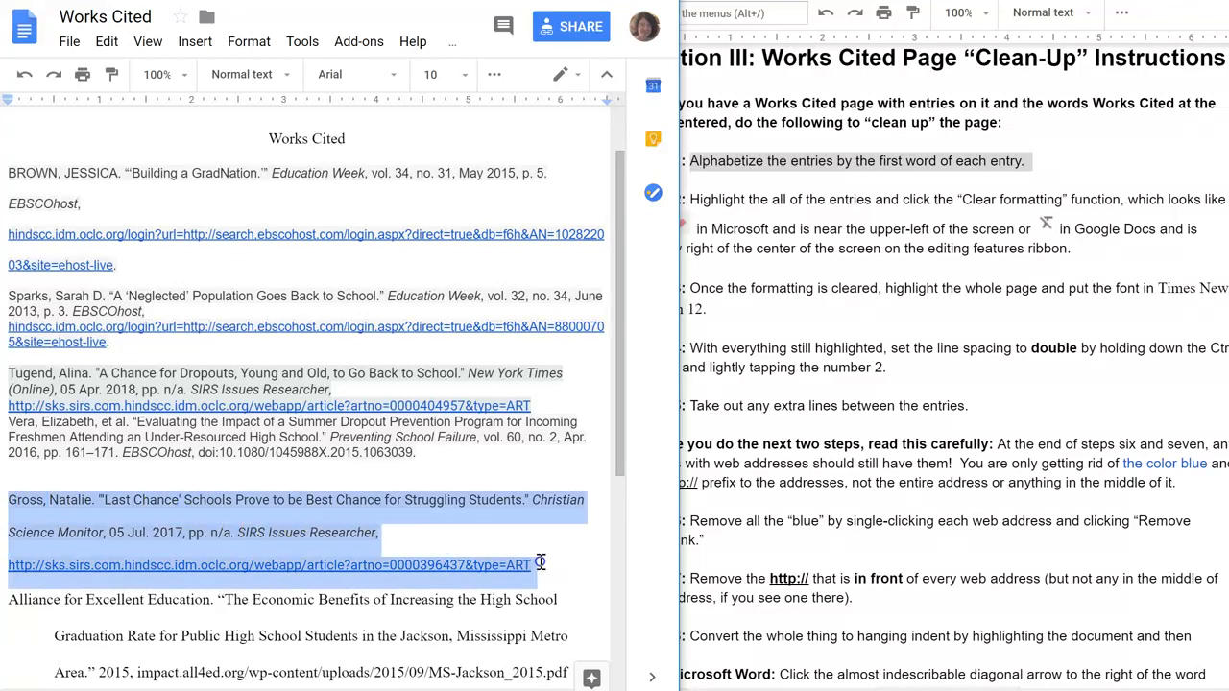
pyautogui.moveTo(27, 501); pyautogui.dragTo(31, 342)
pyautogui.moveTo(8, 298); pyautogui.dragTo(9, 299)
pyautogui.click(40, 329)
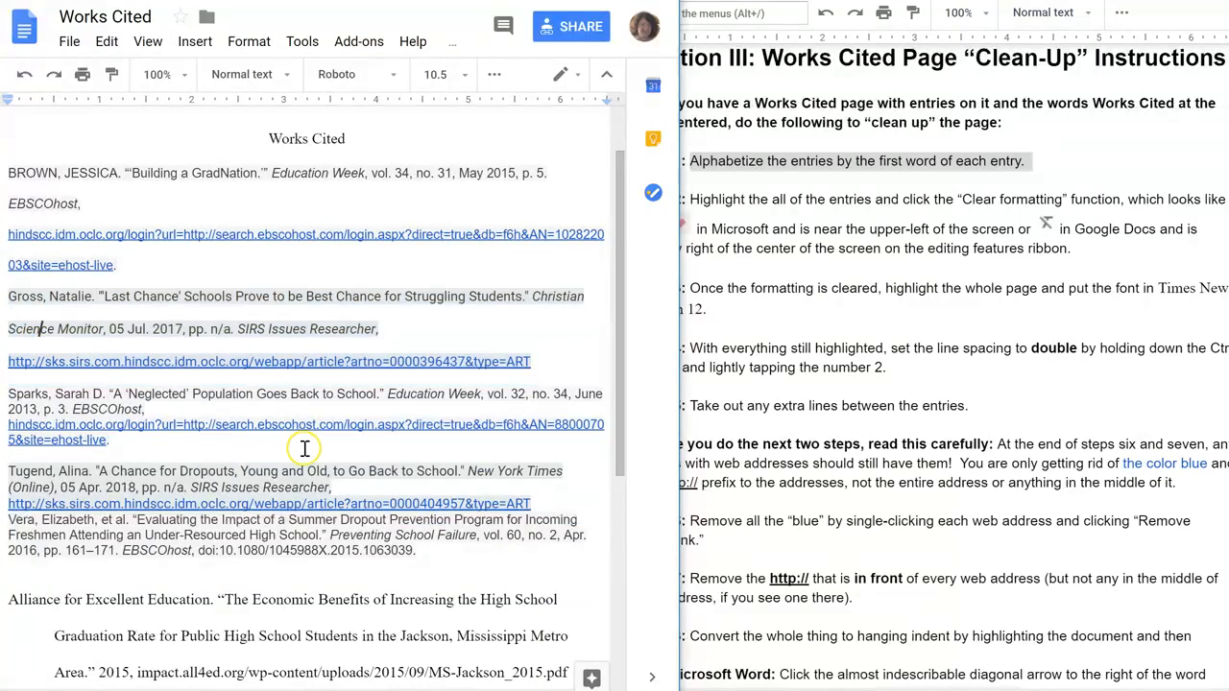
# Examine the two Alliance for Excellent Education entries, their author, titles and the '---.' placeholder.
pyautogui.moveTo(621, 340); pyautogui.dragTo(619, 413)
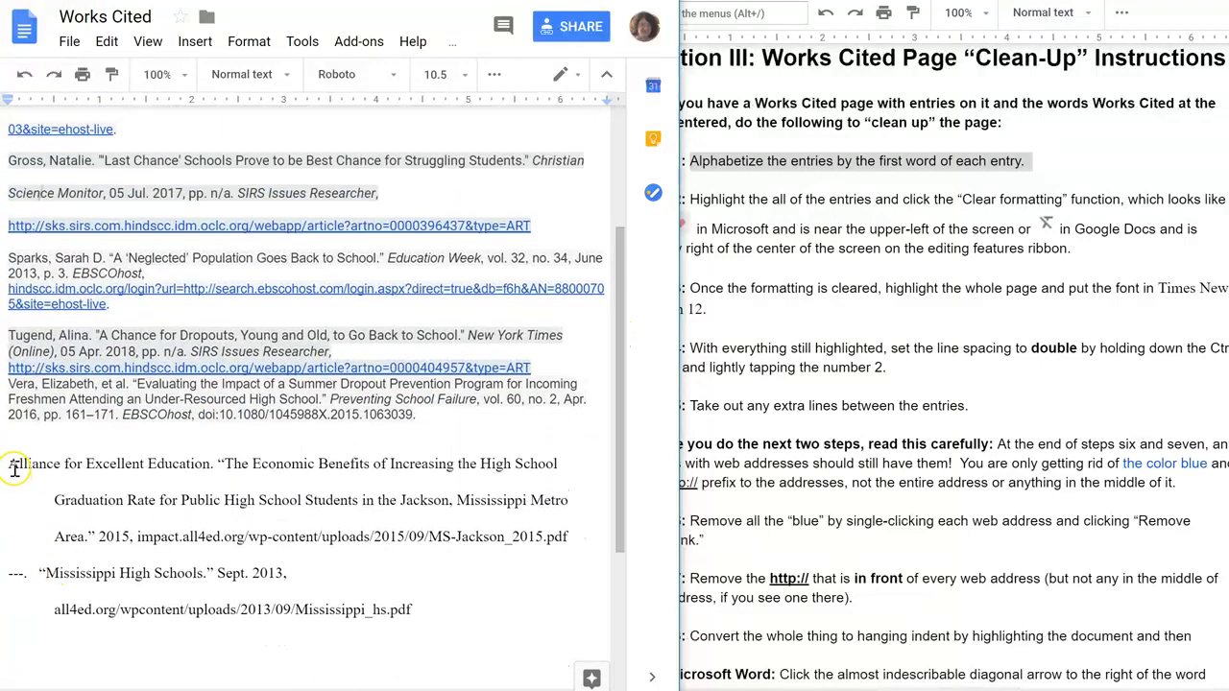
pyautogui.moveTo(11, 574); pyautogui.dragTo(34, 573)
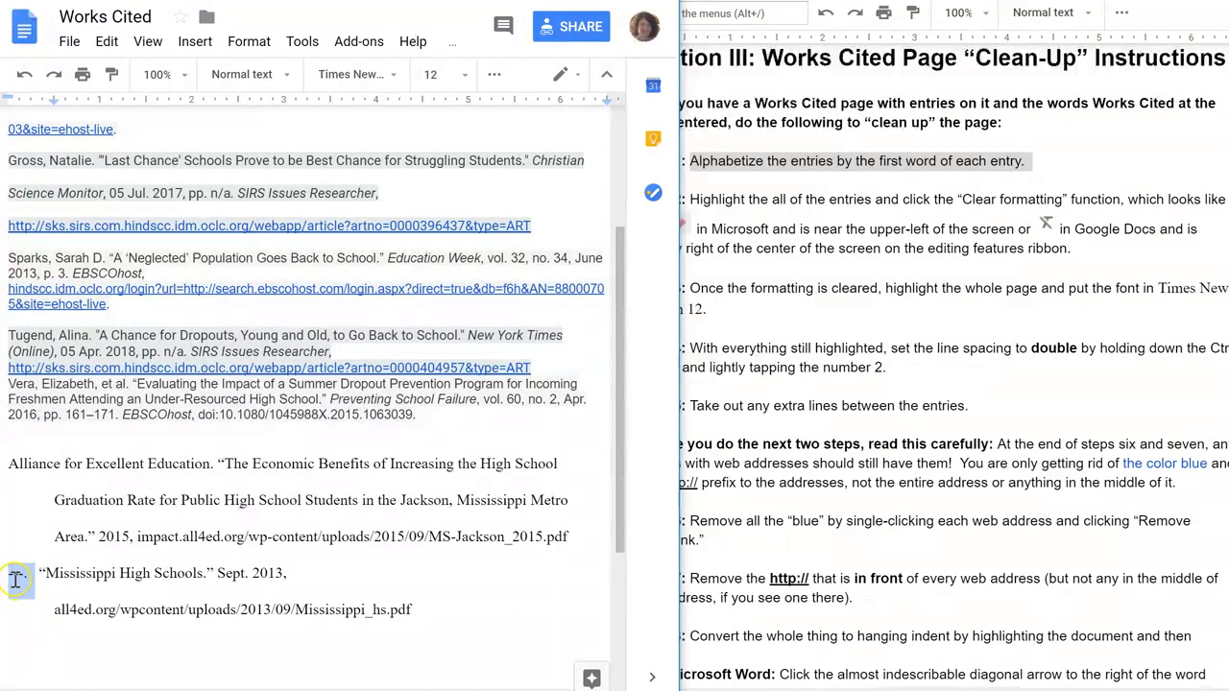
pyautogui.moveTo(7, 464); pyautogui.dragTo(212, 467)
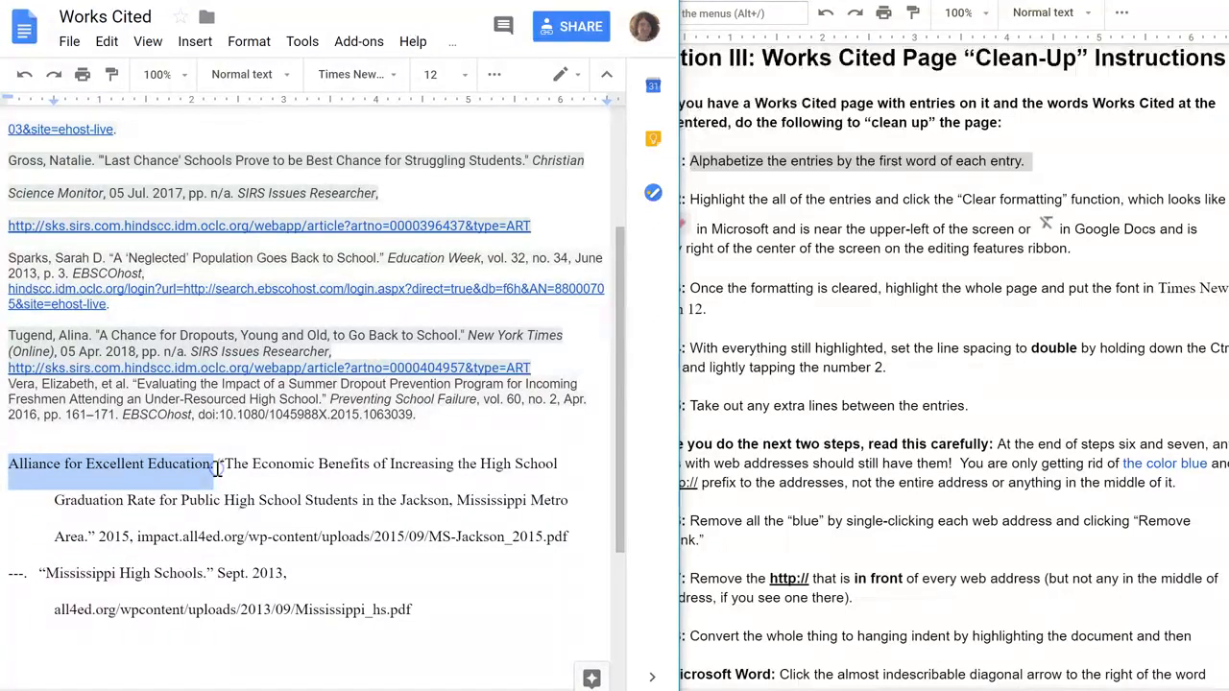
pyautogui.click(219, 466)
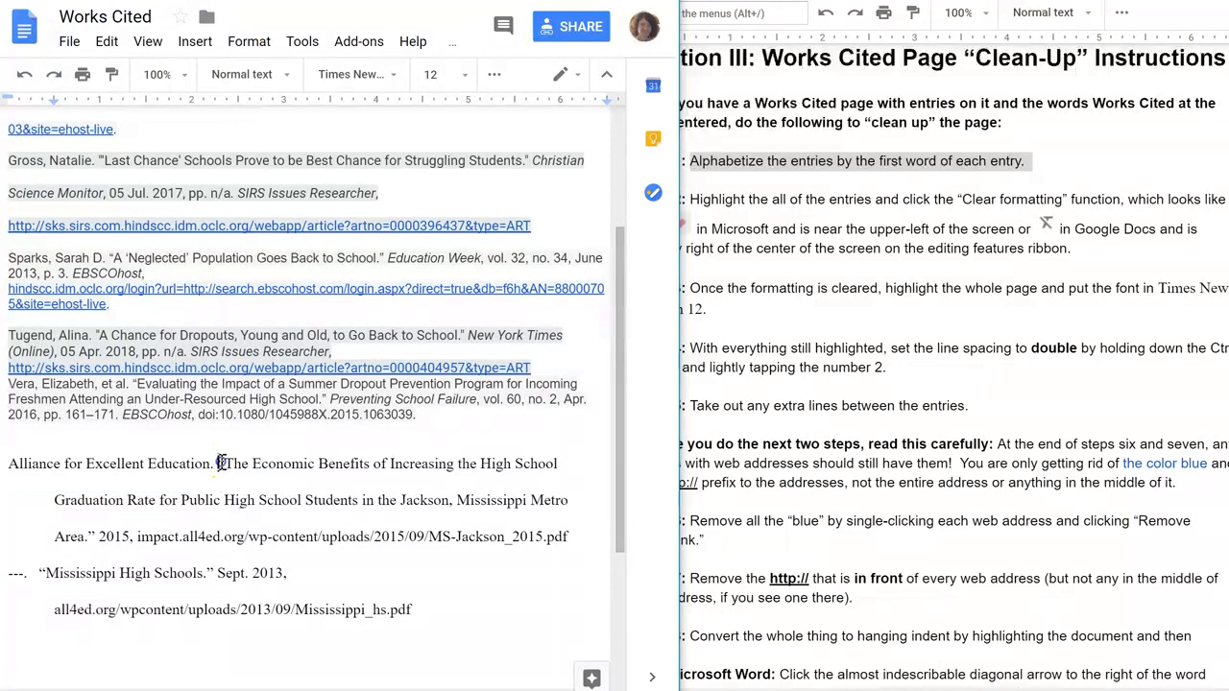
pyautogui.moveTo(229, 468); pyautogui.dragTo(368, 507)
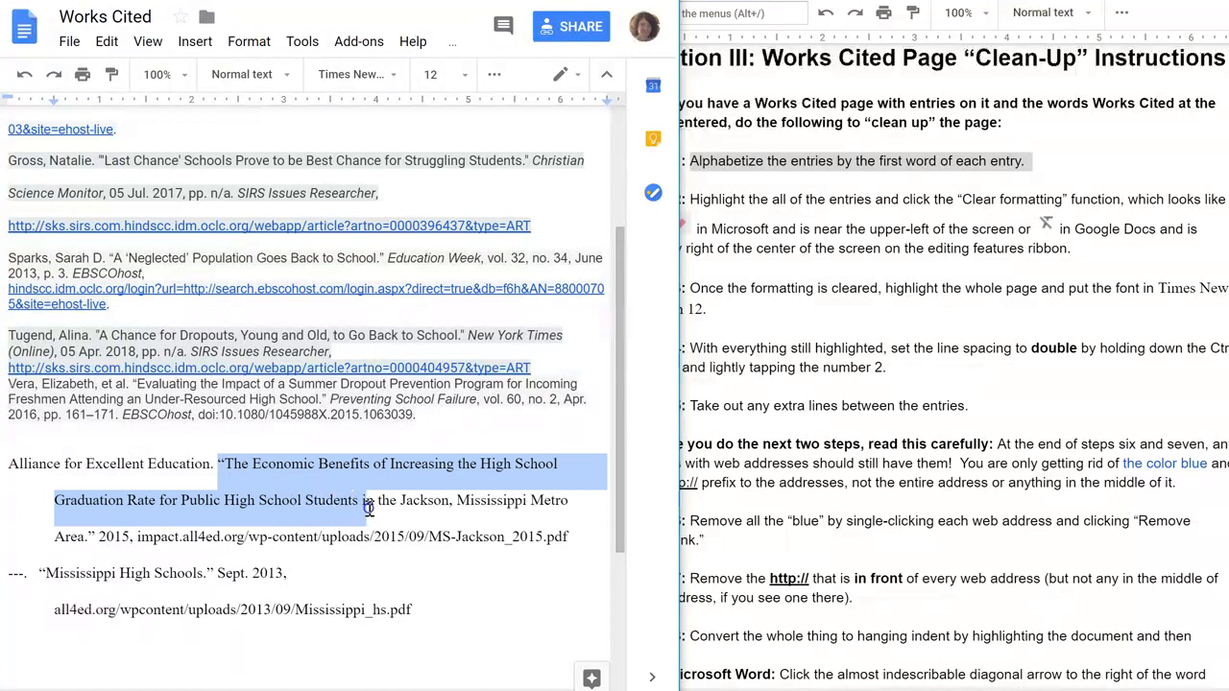
pyautogui.moveTo(38, 575); pyautogui.dragTo(216, 574)
pyautogui.click(220, 595)
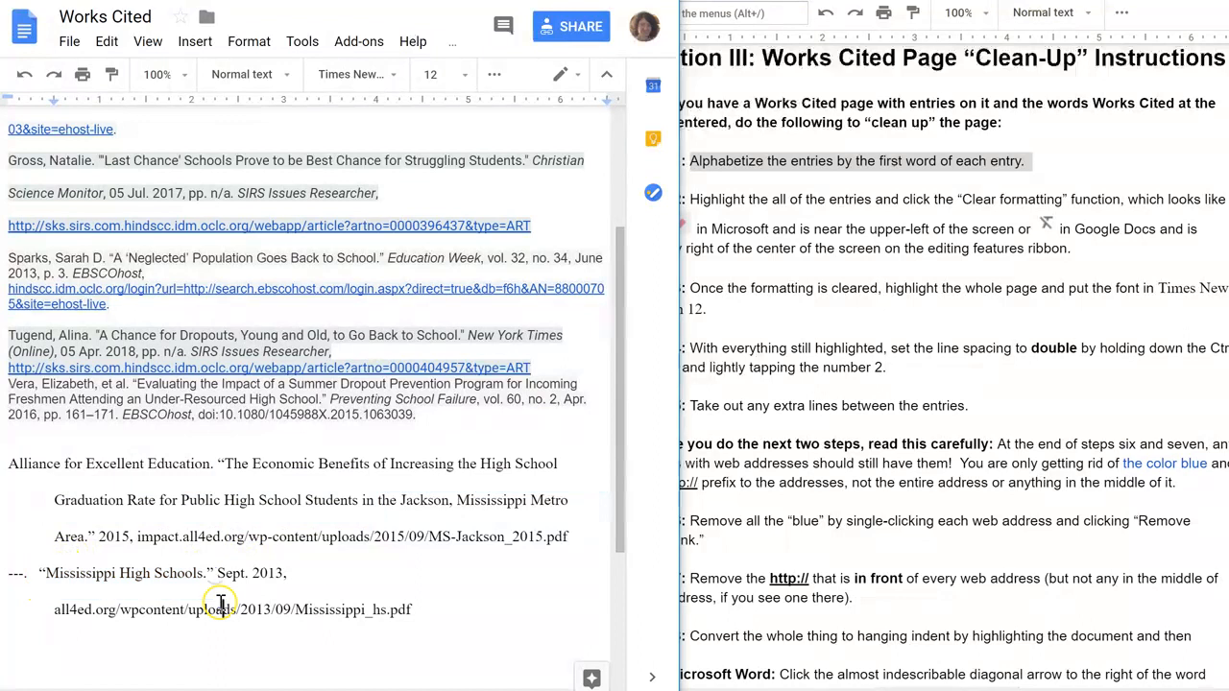
# Move both Alliance for Excellent Education entries to the top of the list, directly below the title.
pyautogui.moveTo(11, 464); pyautogui.dragTo(419, 607)
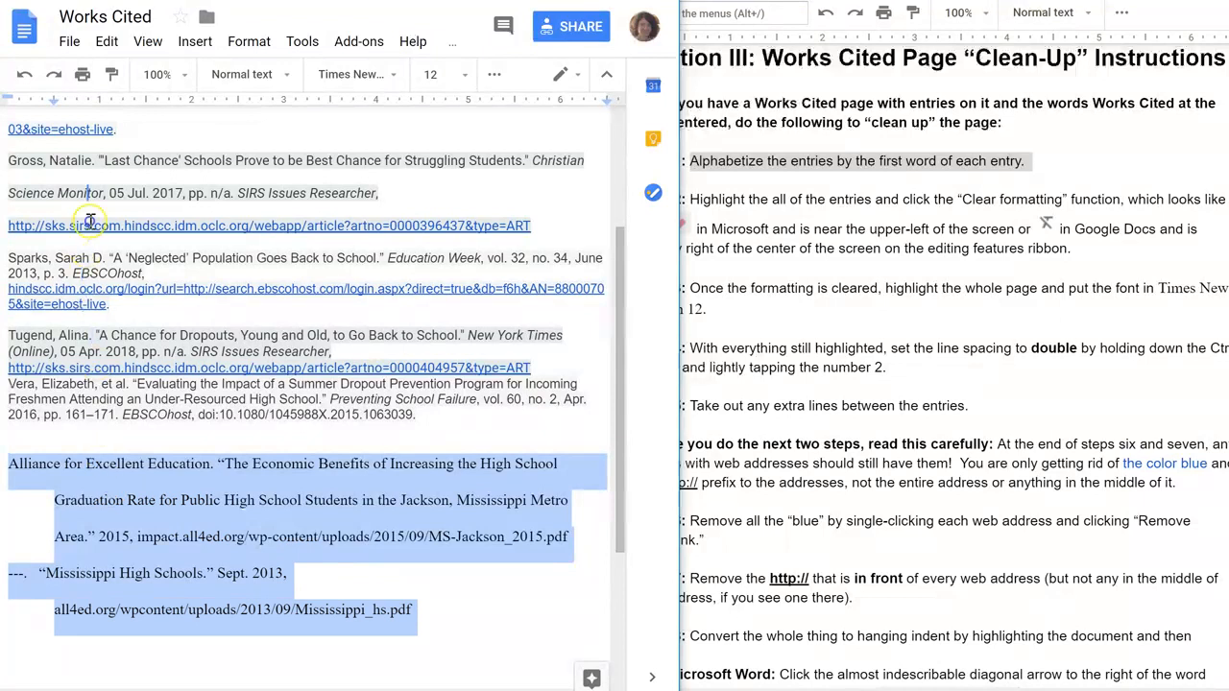
pyautogui.scroll(2, 68, 118)
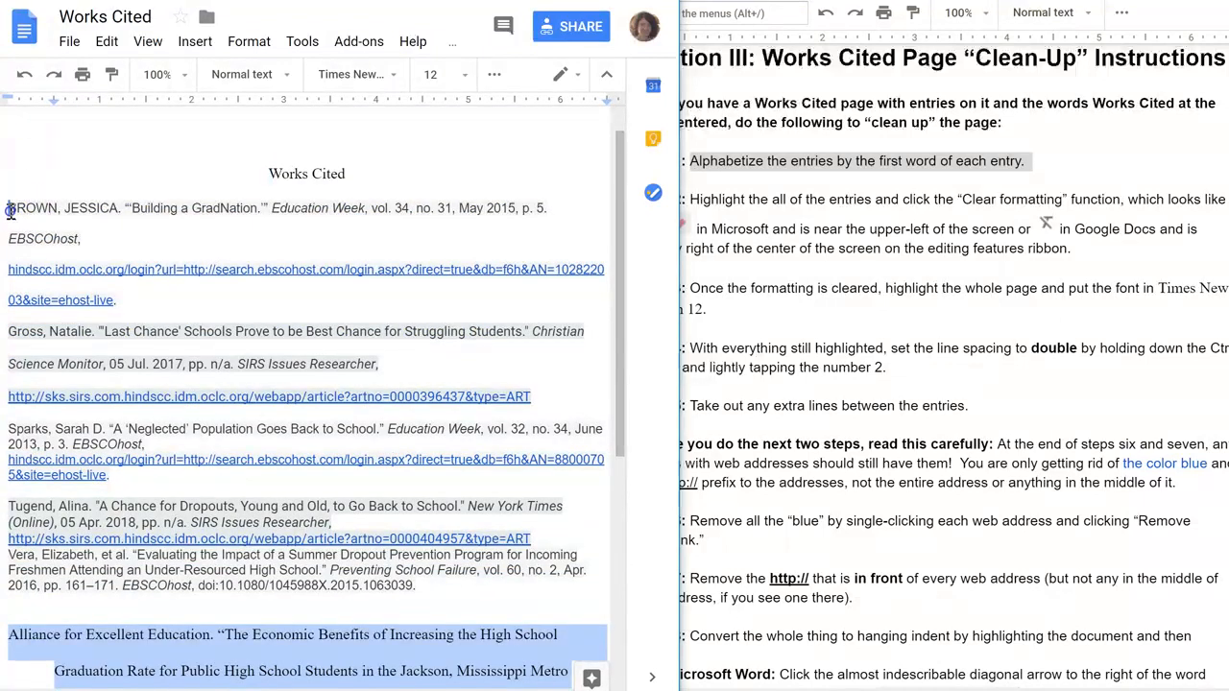
pyautogui.moveTo(10, 210); pyautogui.dragTo(10, 212)
pyautogui.click(83, 228)
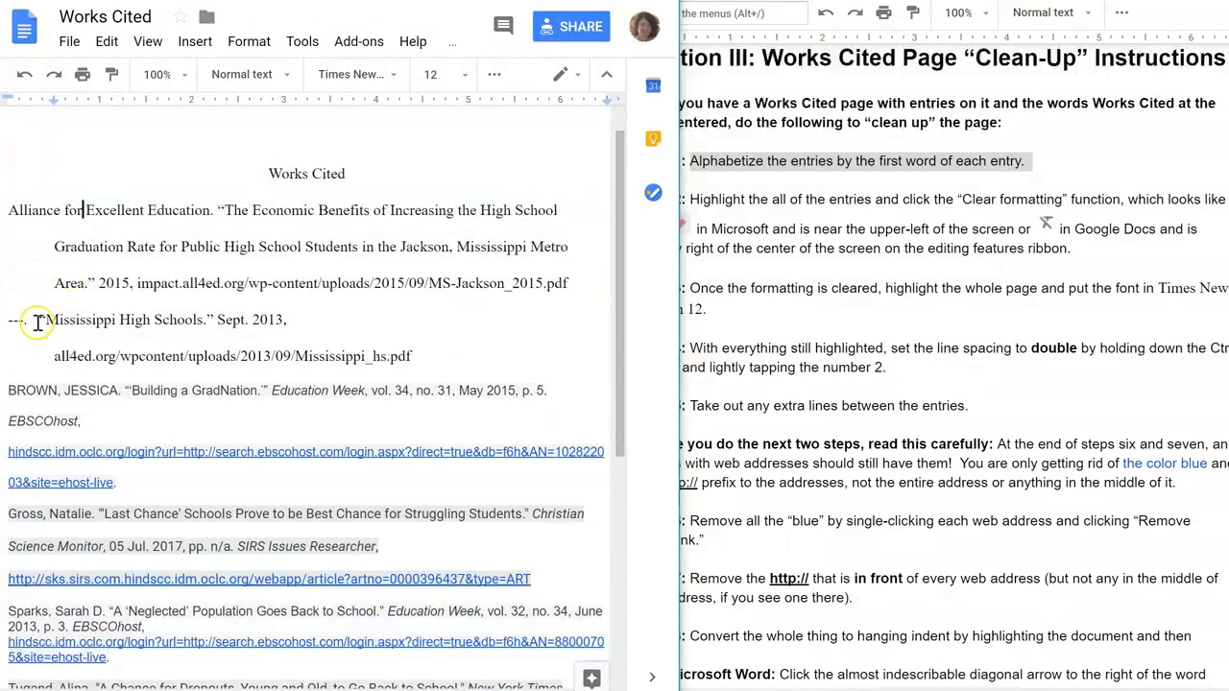
pyautogui.moveTo(10, 319); pyautogui.dragTo(419, 356)
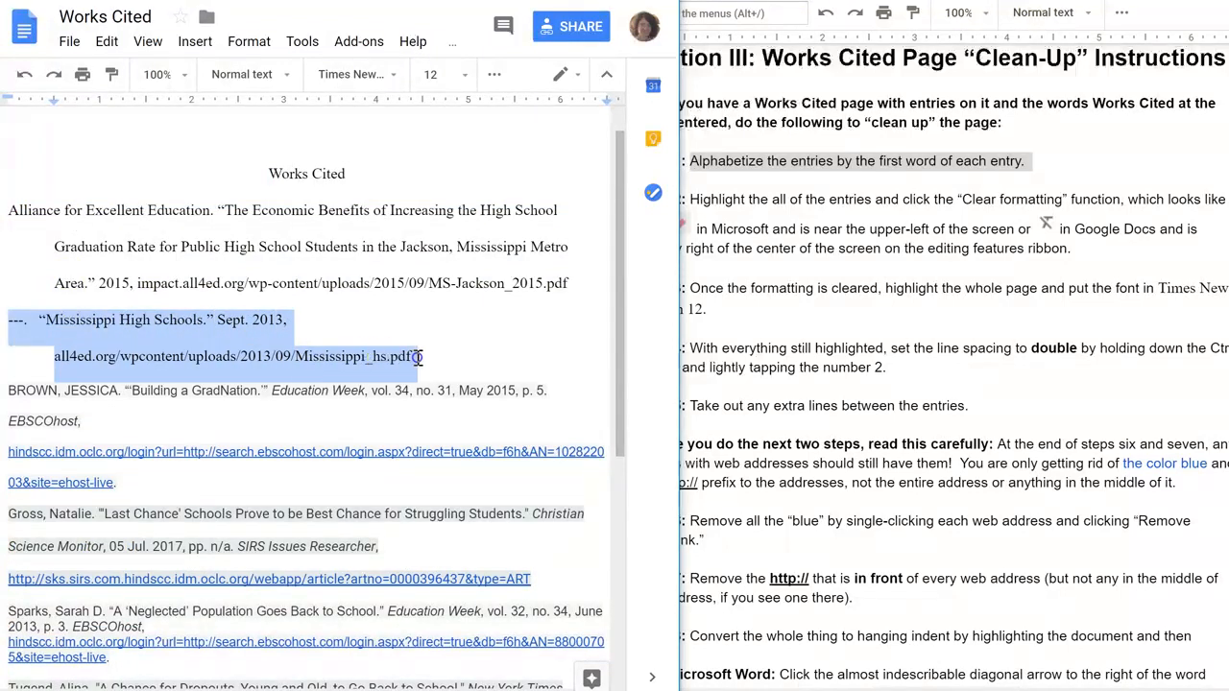
pyautogui.click(9, 323)
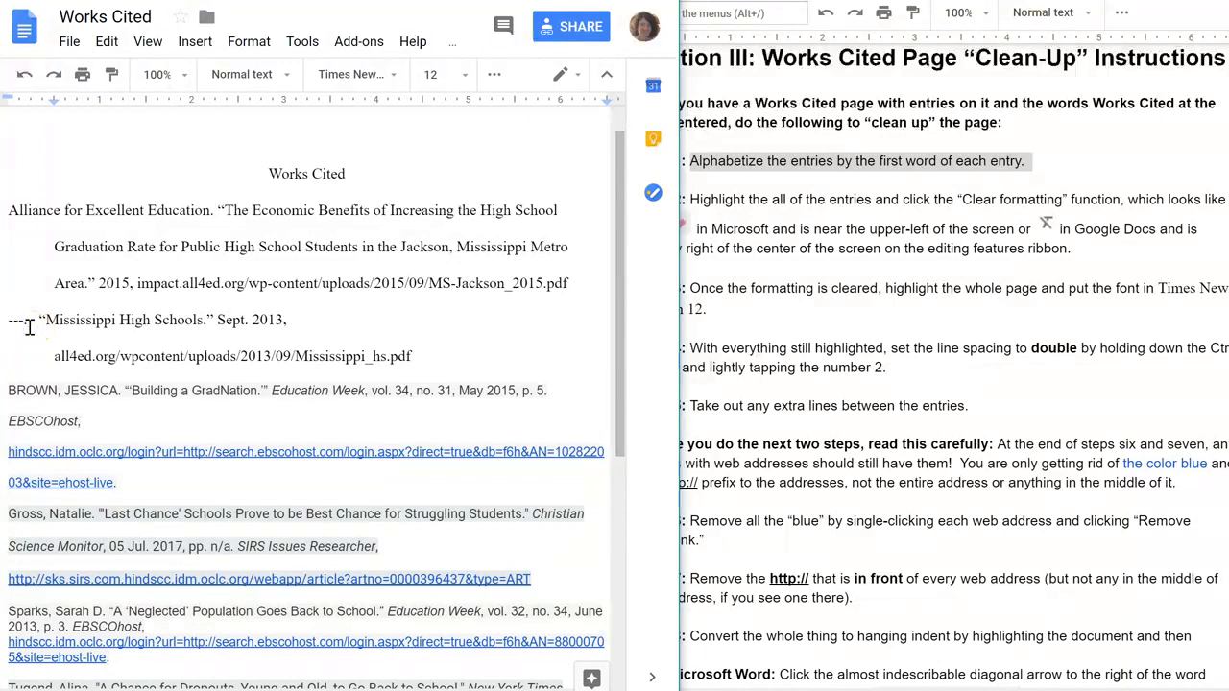
pyautogui.click(29, 326)
pyautogui.moveTo(617, 259)
pyautogui.mouseDown()
pyautogui.moveTo(617, 356)
pyautogui.moveTo(603, 244)
pyautogui.mouseUp()
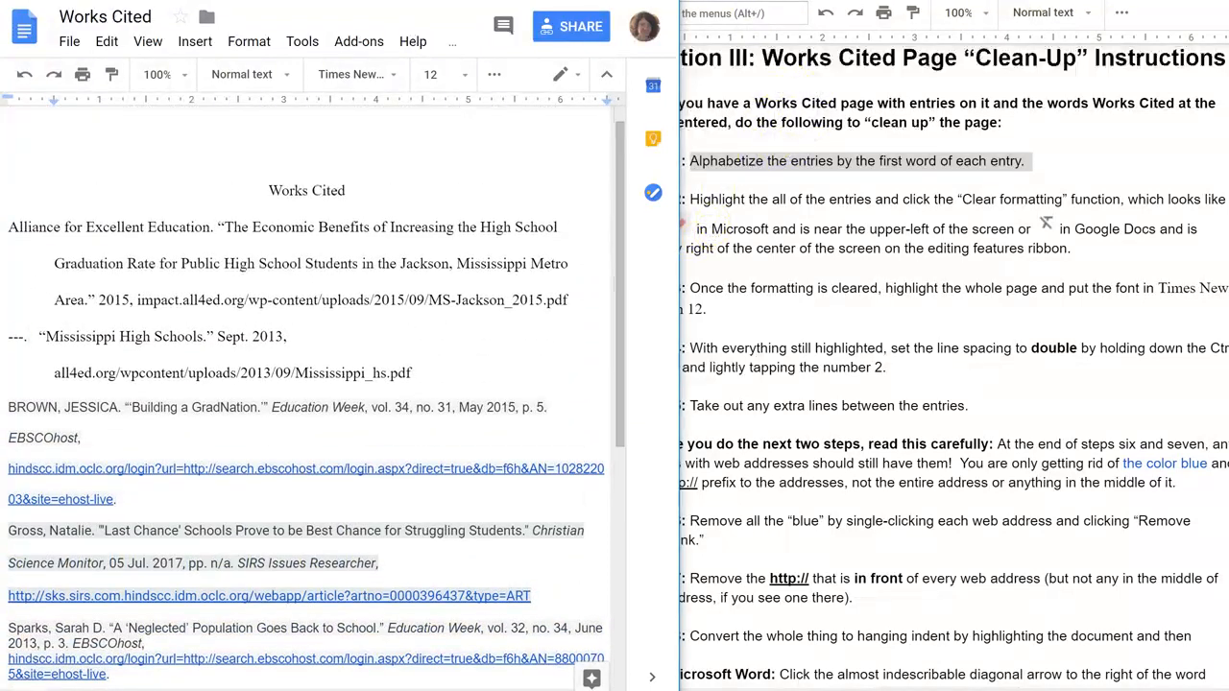
# Delete the extra word 'the' from Step 2 of the clean-up instructions.
pyautogui.click(787, 2)
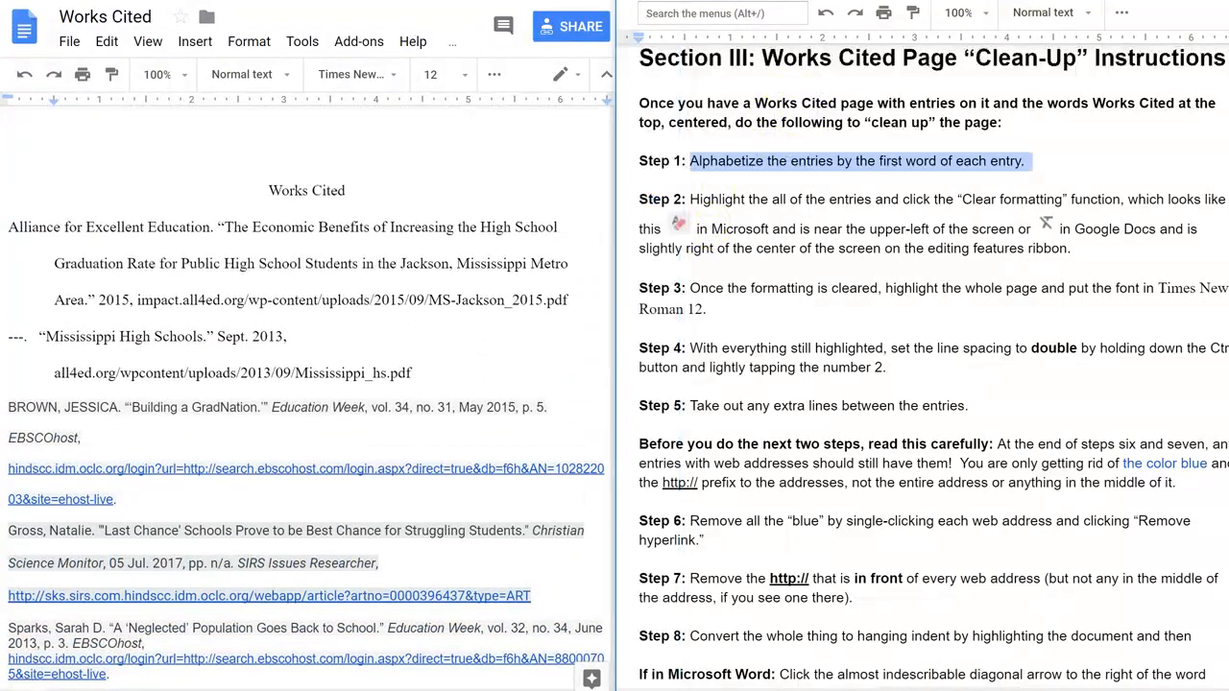
pyautogui.click(769, 201)
pyautogui.press('BackSpace')
pyautogui.press('BackSpace')
pyautogui.press('BackSpace')
pyautogui.press('BackSpace')
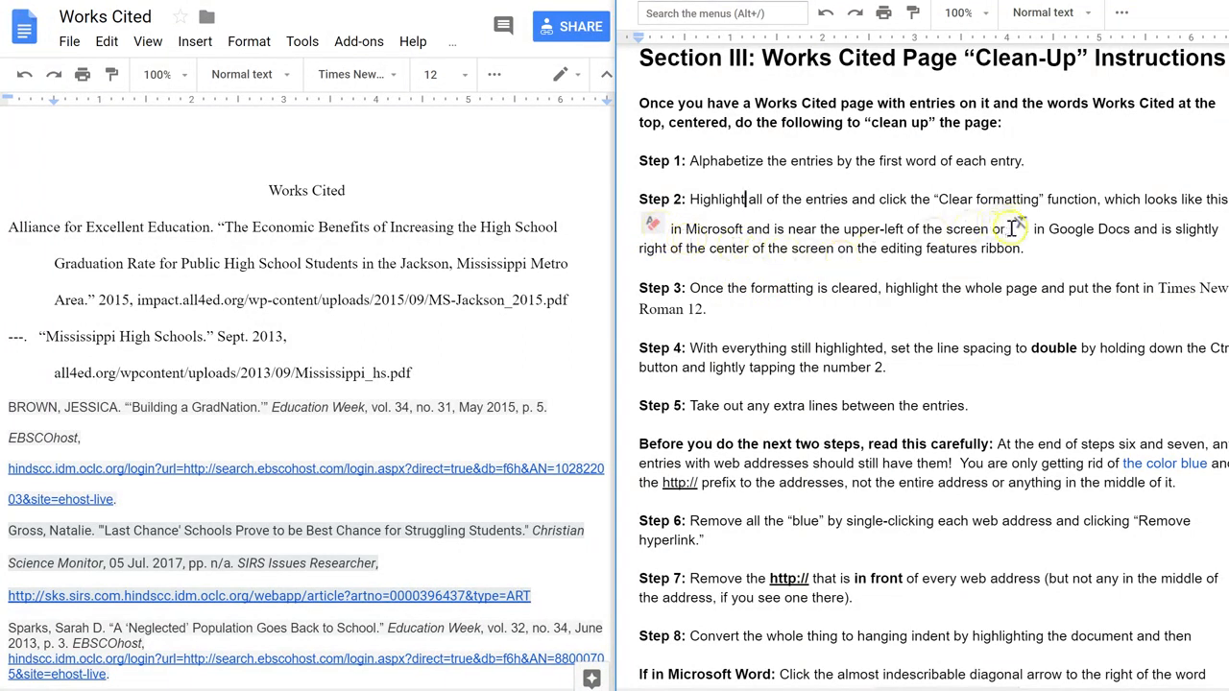
# Select all the entries on the Works Cited page and clear their formatting.
pyautogui.click(544, 156)
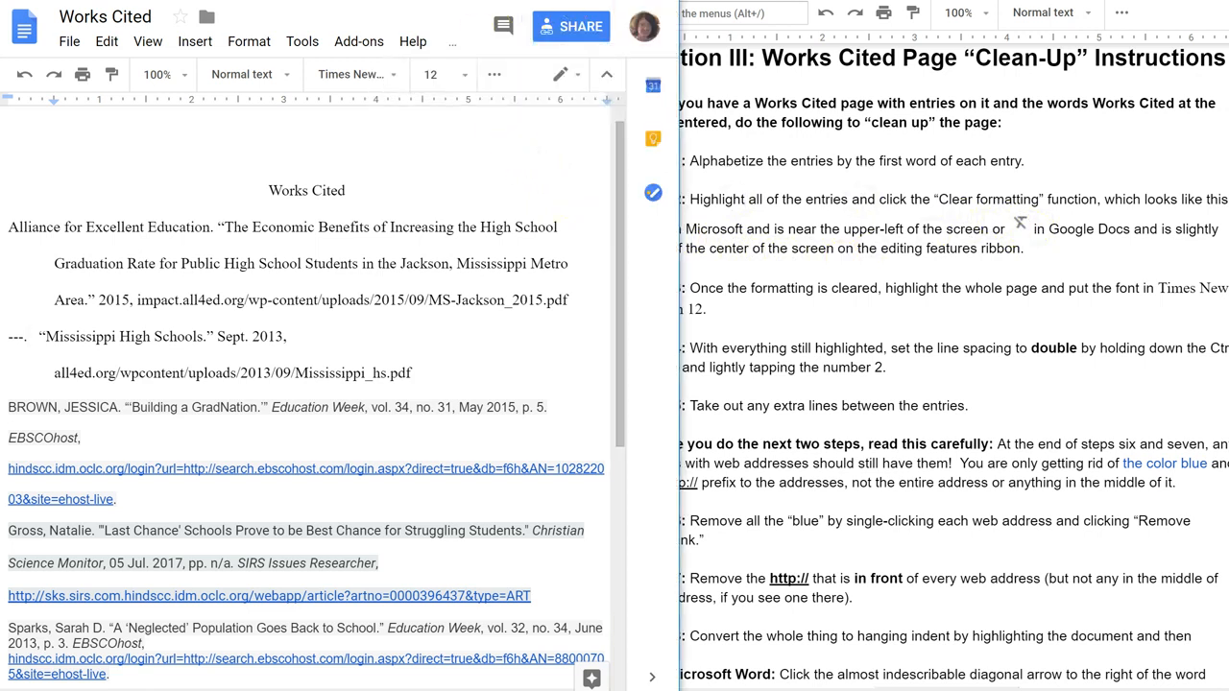
pyautogui.click(615, 1)
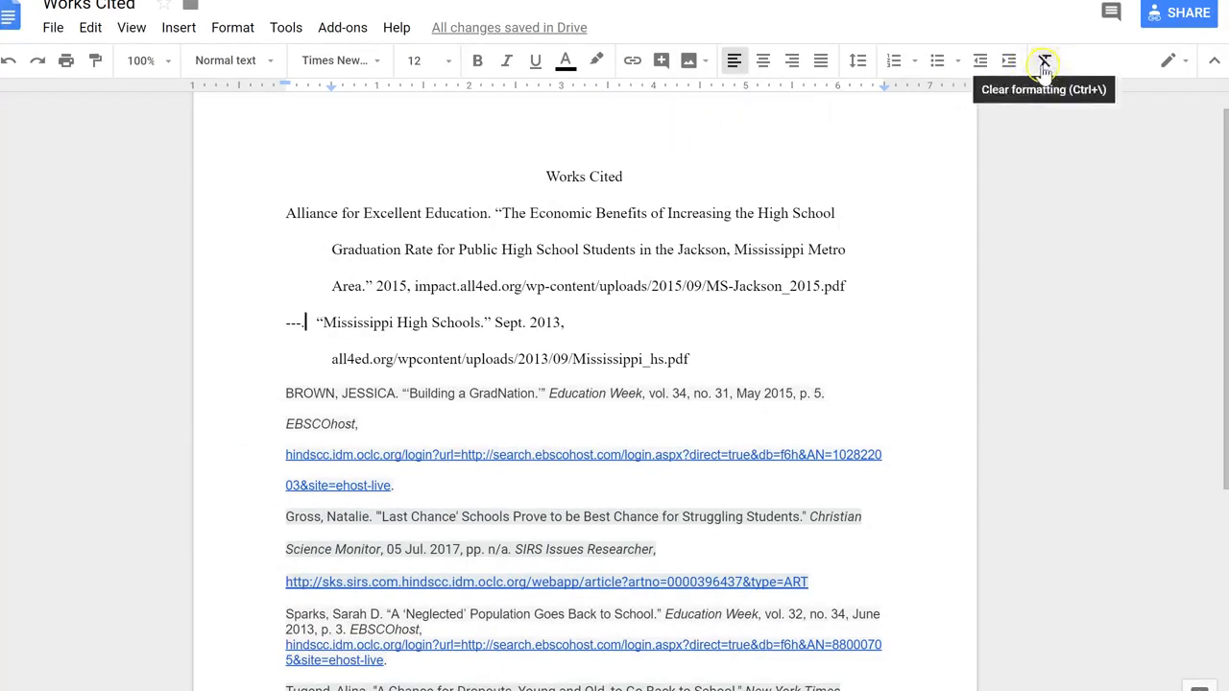
pyautogui.moveTo(531, 182); pyautogui.dragTo(560, 663)
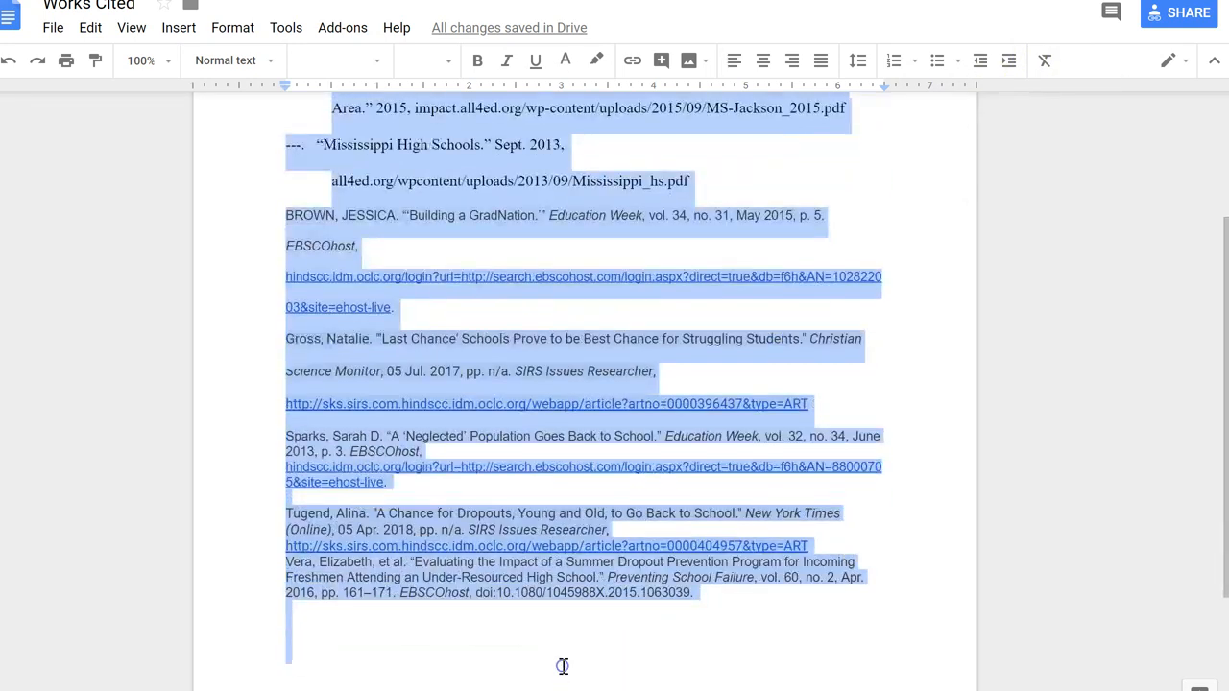
pyautogui.click(1045, 61)
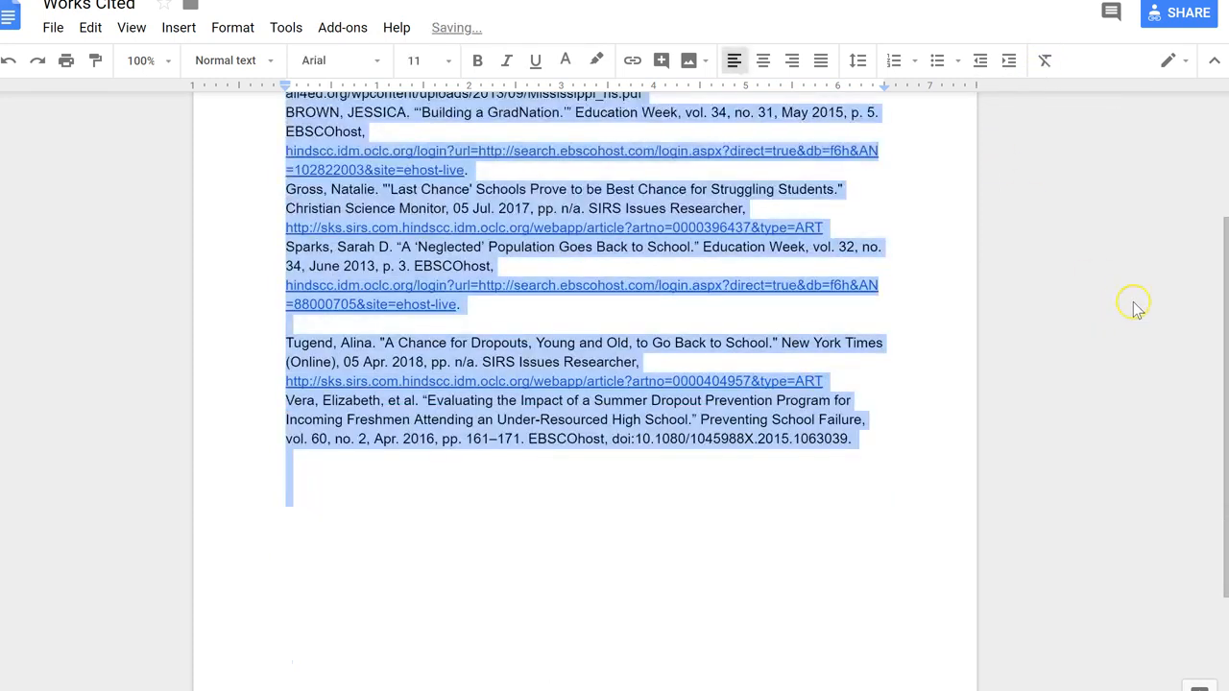
# Set the font of the entire Works Cited page to Times New Roman, size 12.
pyautogui.moveTo(1220, 300); pyautogui.dragTo(1218, 166)
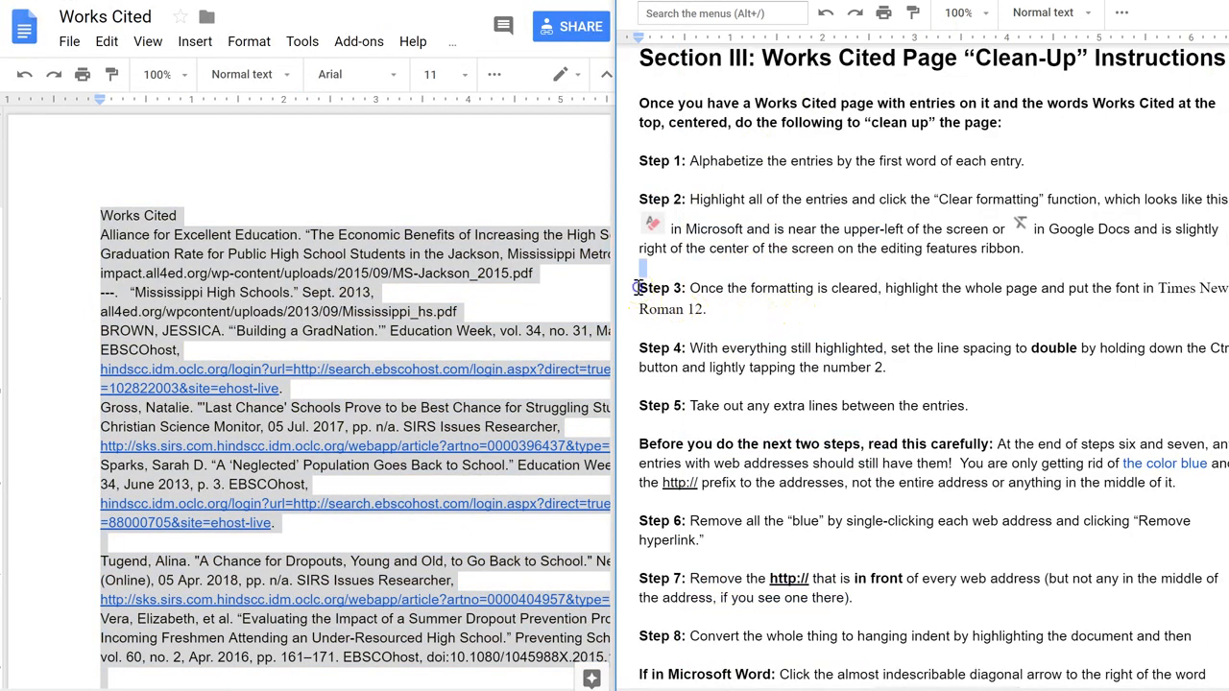
pyautogui.moveTo(639, 285); pyautogui.dragTo(708, 308)
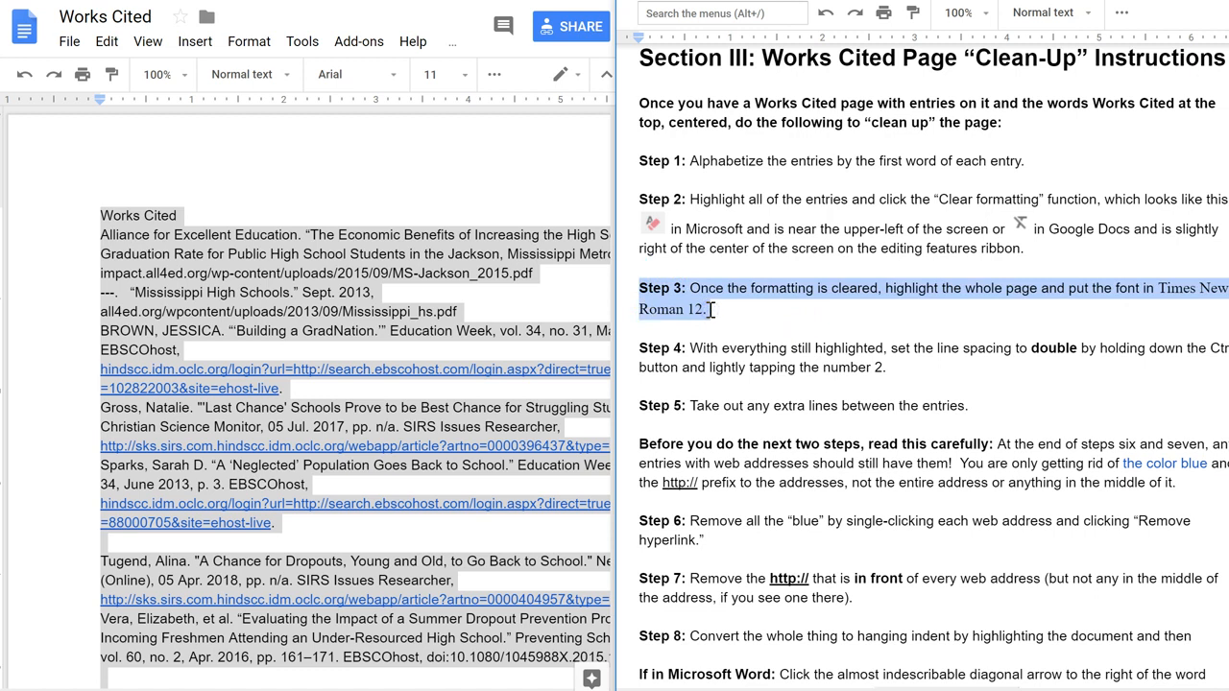
pyautogui.click(99, 213)
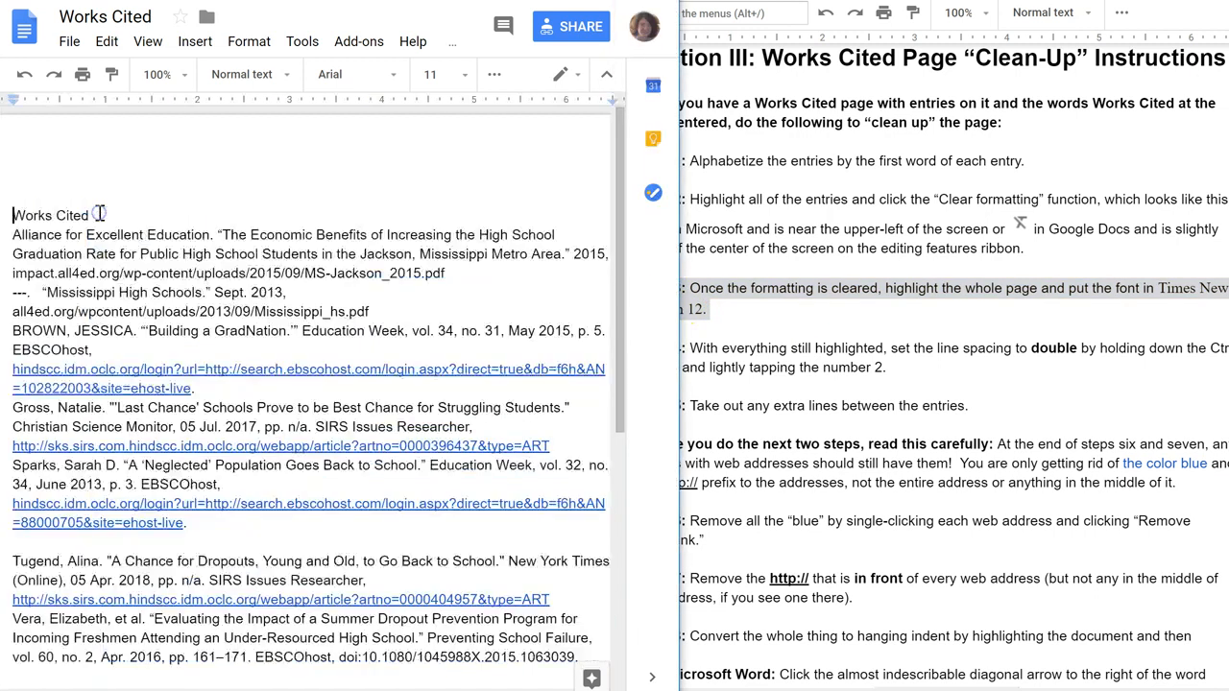
pyautogui.moveTo(12, 215); pyautogui.dragTo(272, 668)
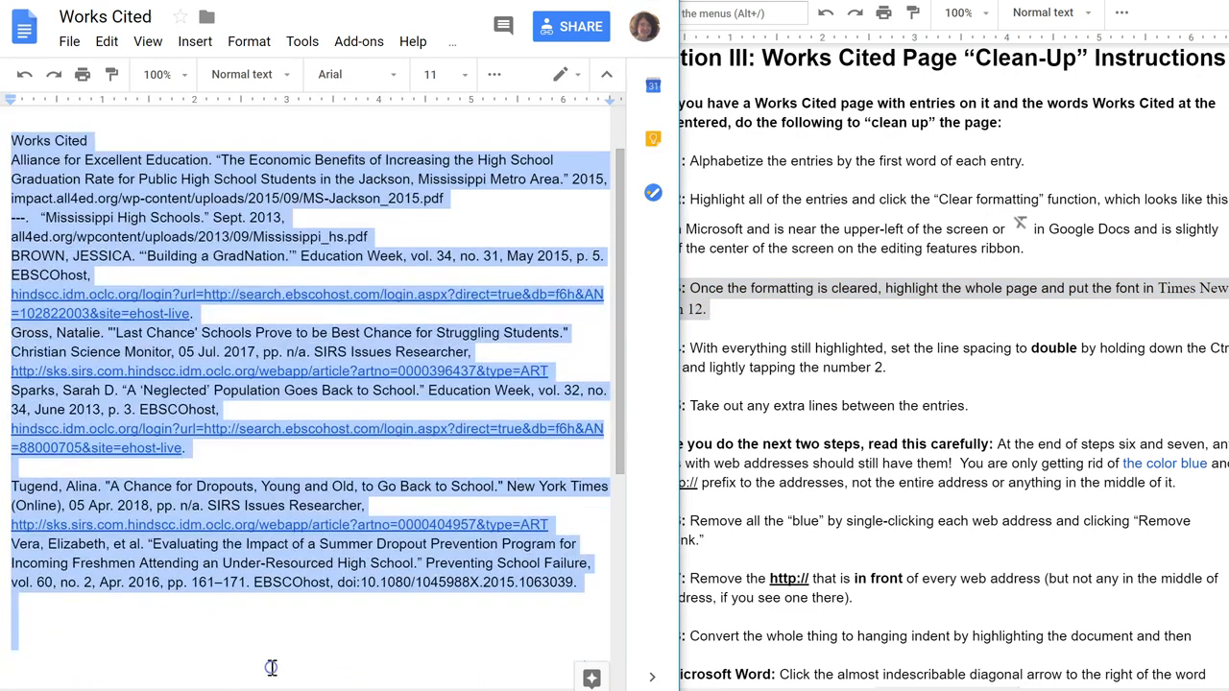
pyautogui.click(396, 85)
pyautogui.click(375, 151)
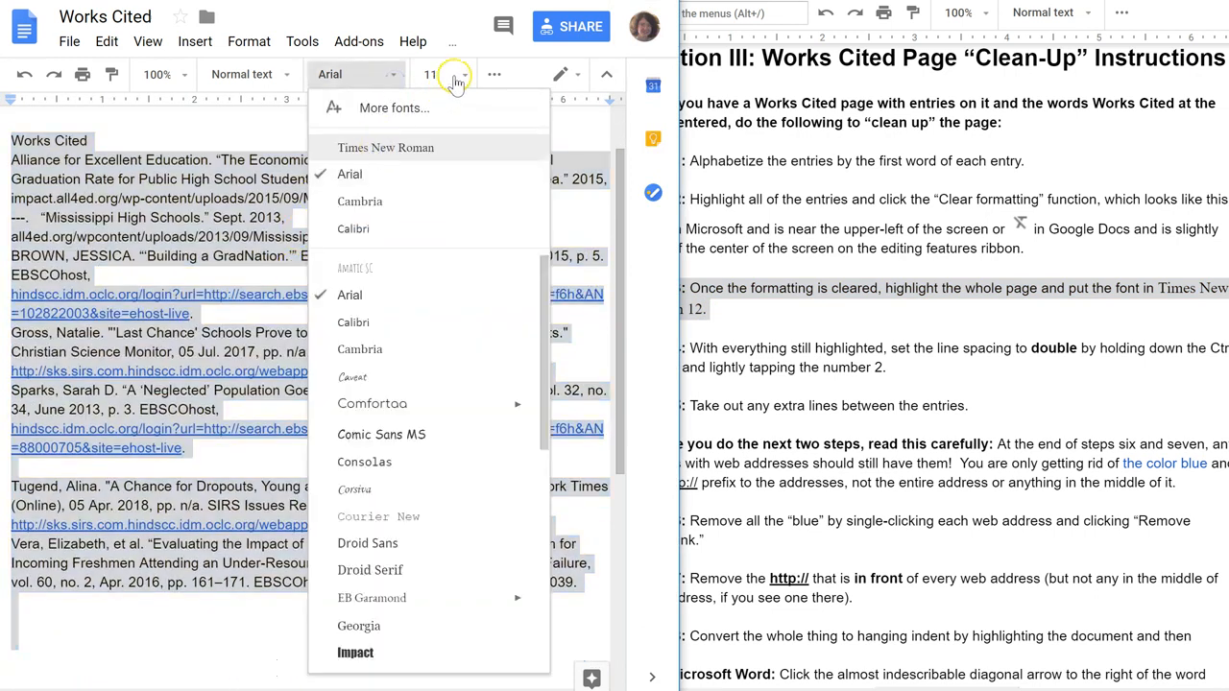
pyautogui.click(461, 76)
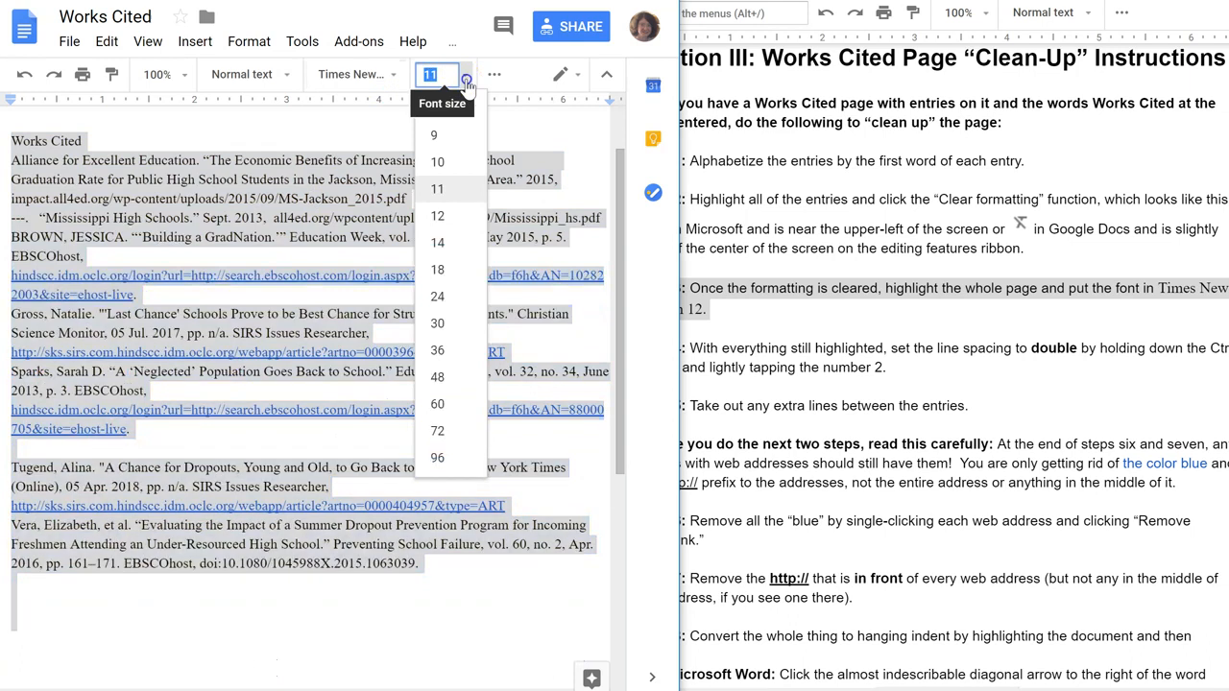
pyautogui.click(434, 211)
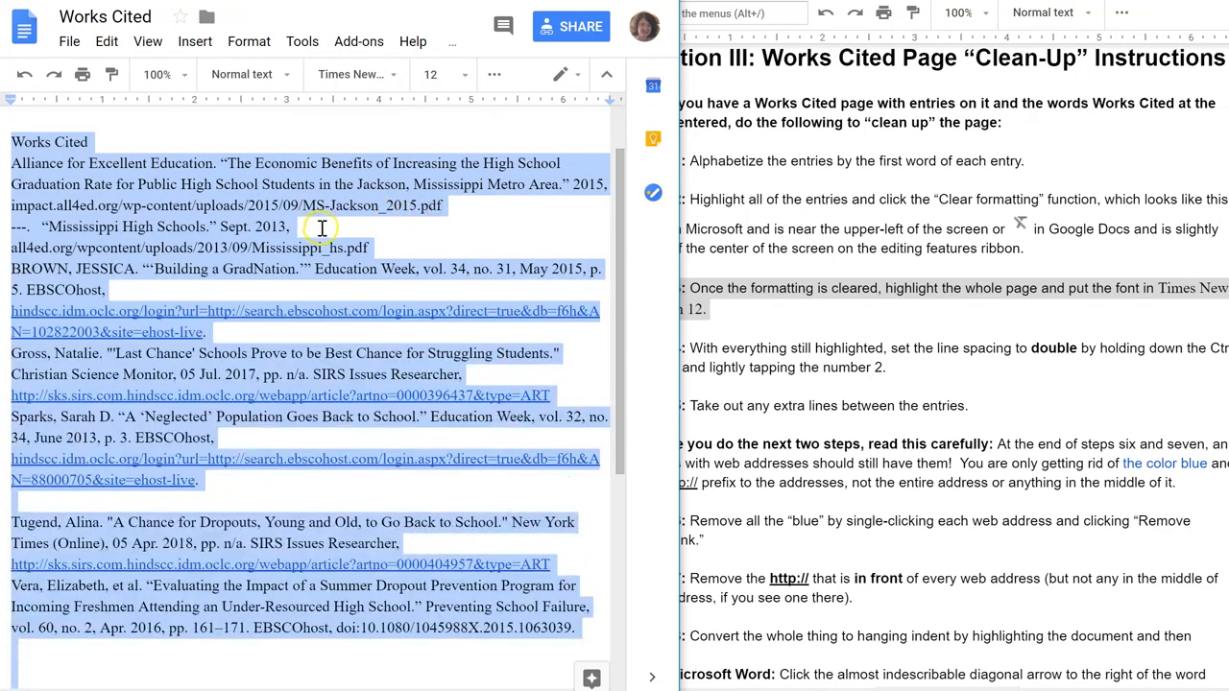
# Set the line spacing of the whole Works Cited page to double.
pyautogui.click(755, 330)
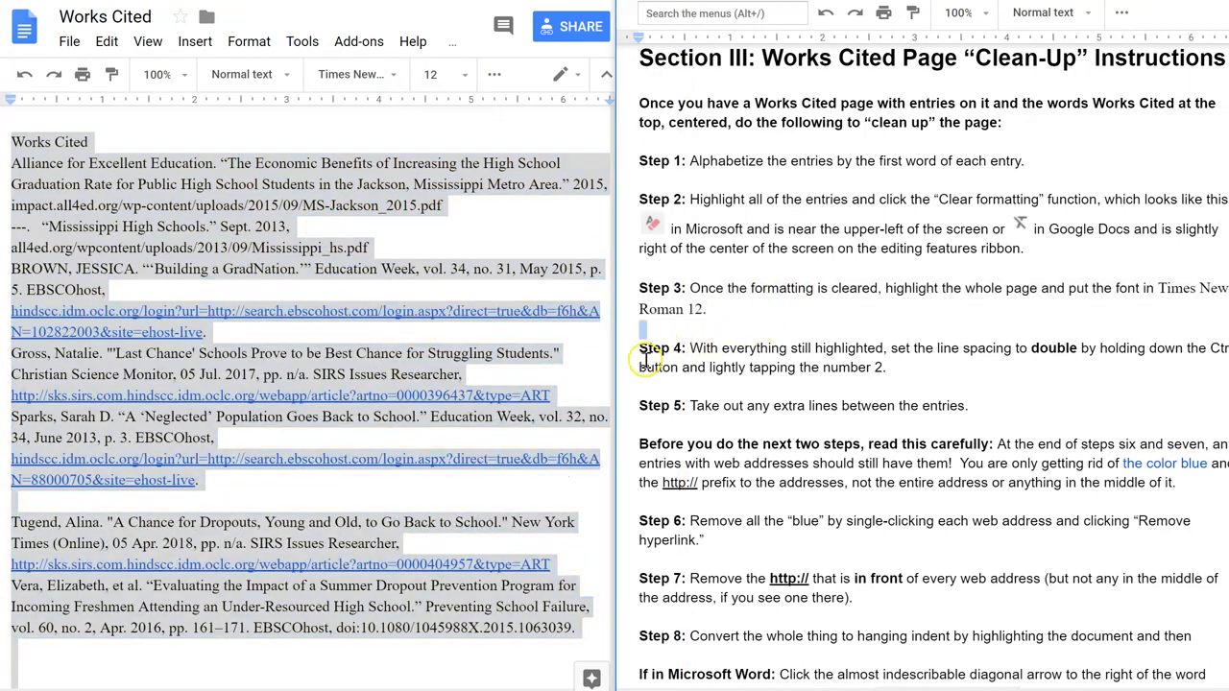
pyautogui.moveTo(640, 348); pyautogui.dragTo(895, 374)
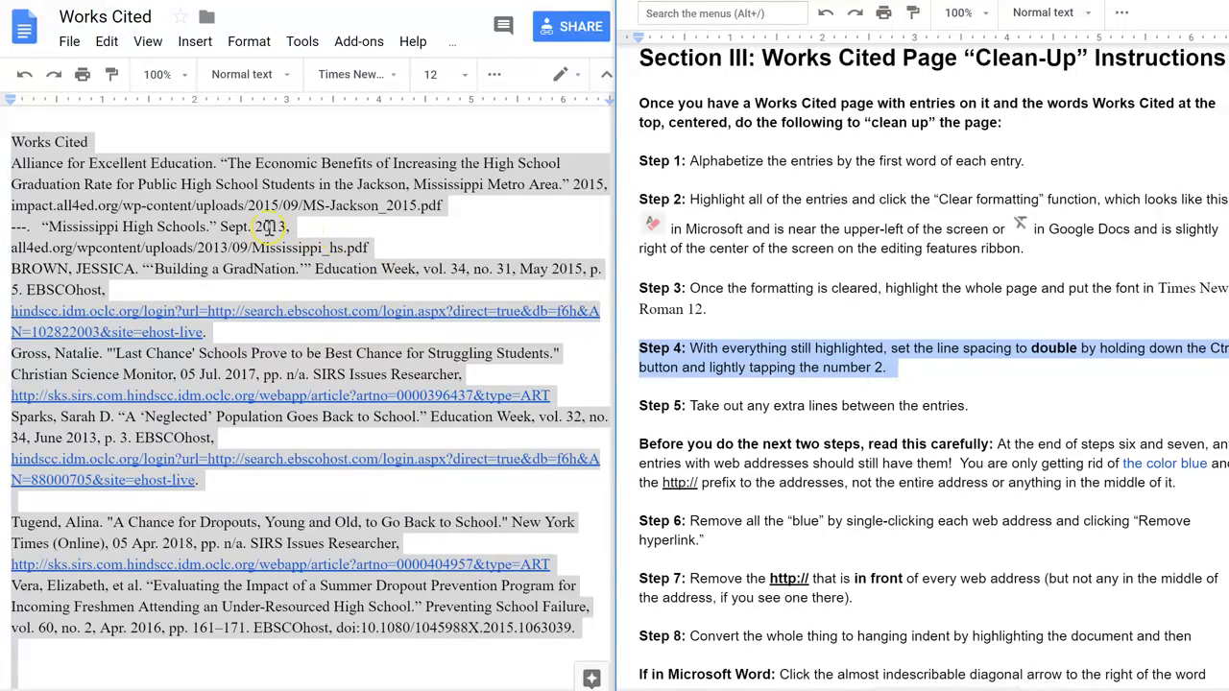
pyautogui.click(117, 208)
pyautogui.moveTo(15, 144); pyautogui.dragTo(582, 629)
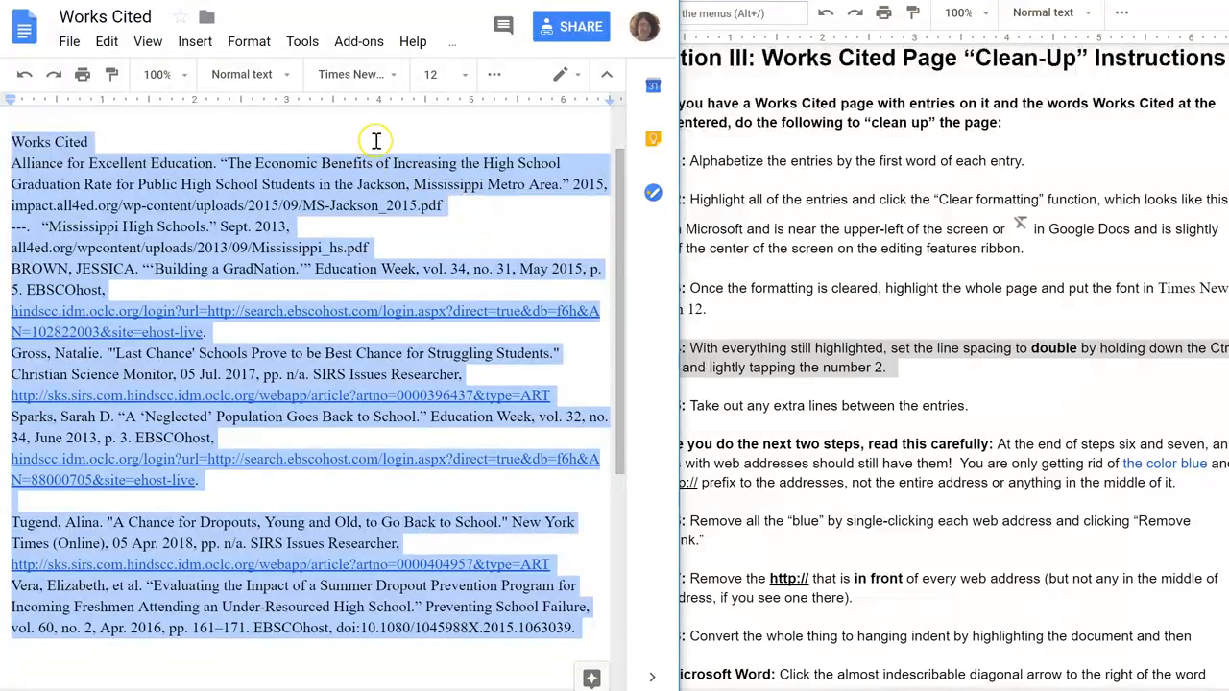
pyautogui.click(612, 1)
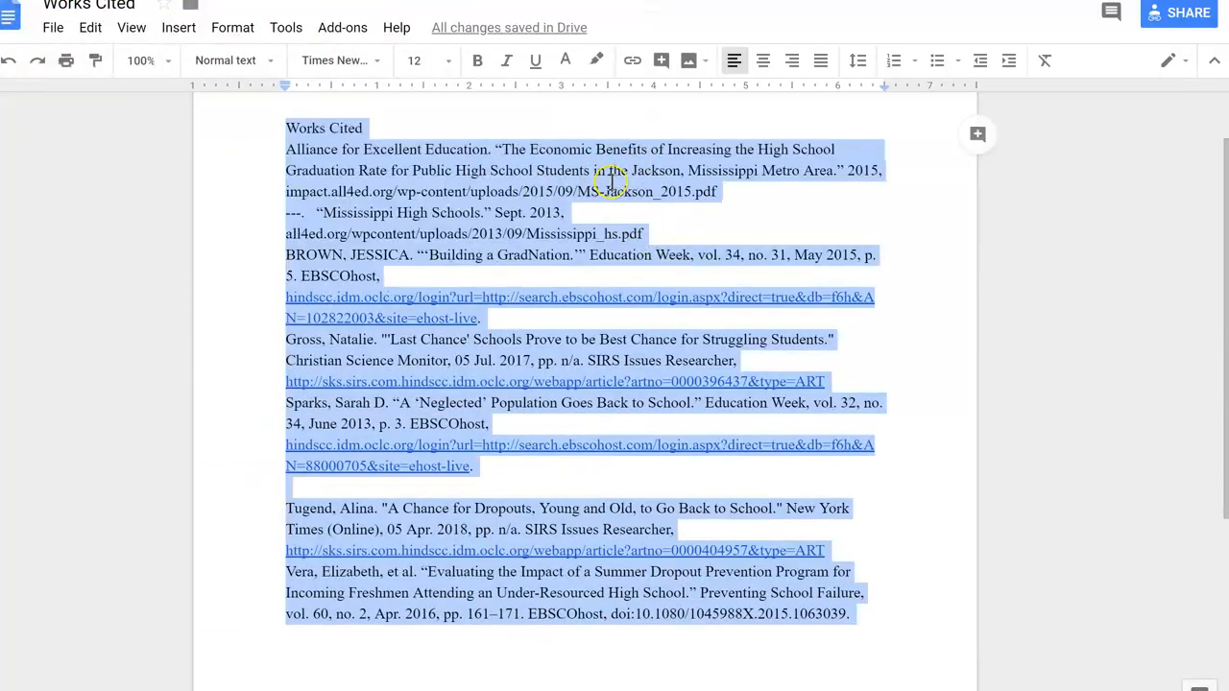
pyautogui.click(857, 60)
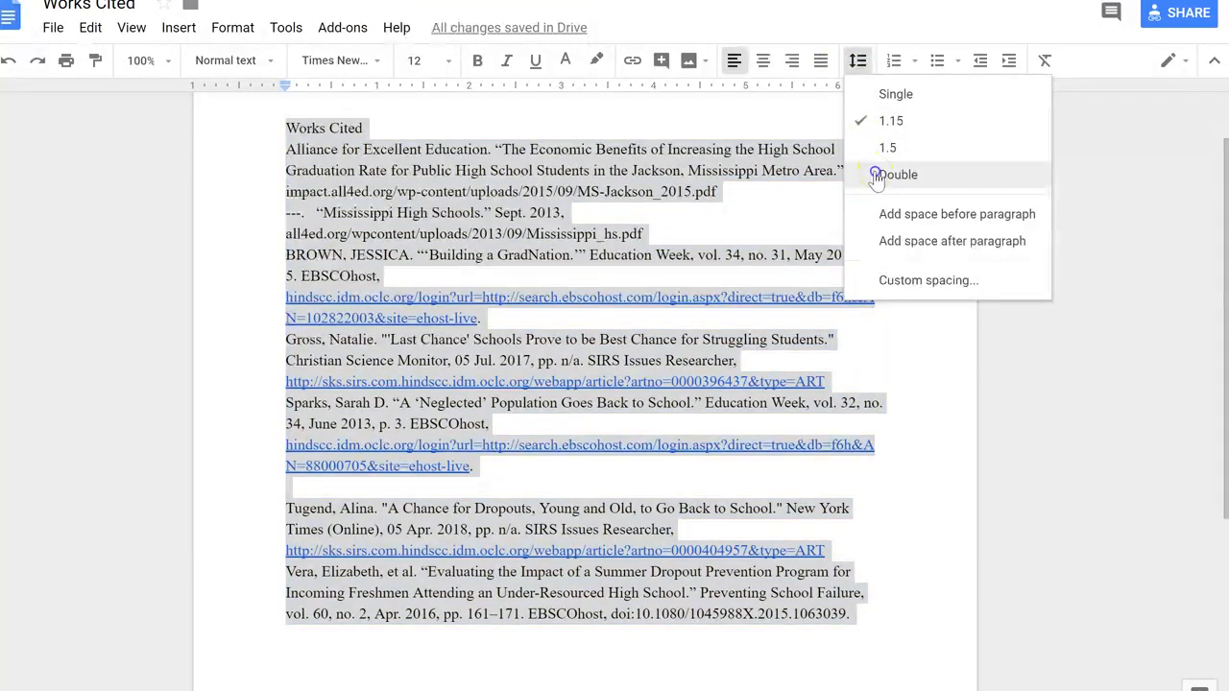
pyautogui.click(875, 171)
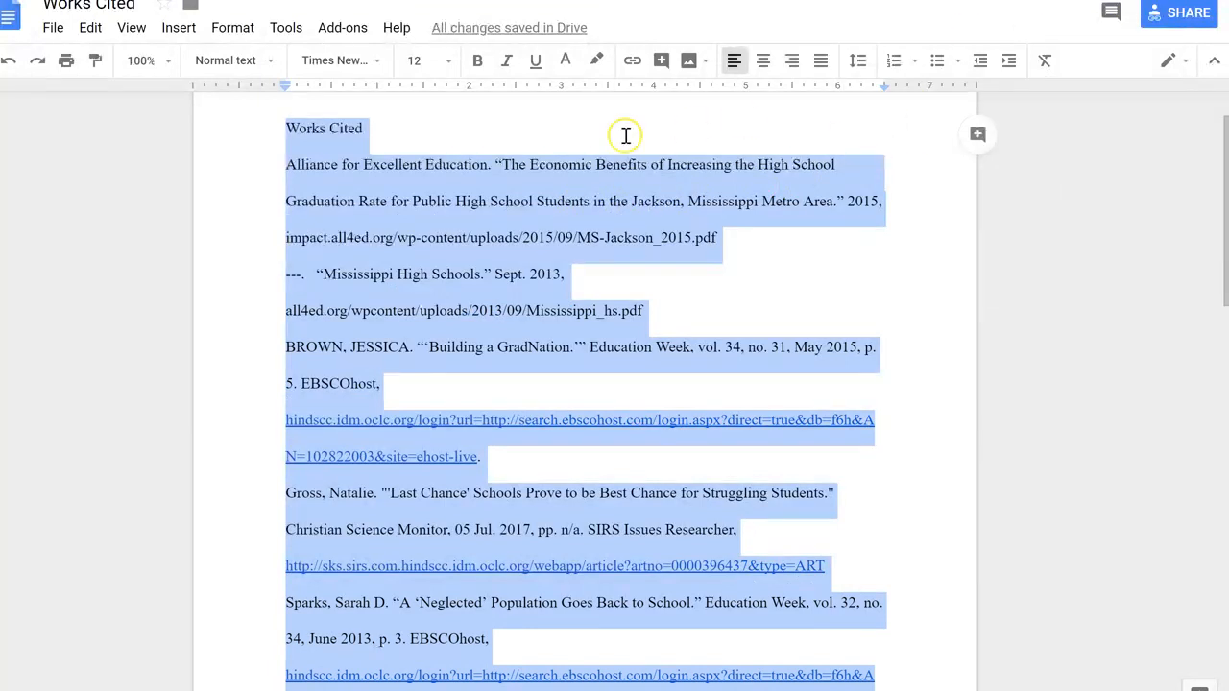
# Center the Works Cited title at the top of the page.
pyautogui.click(415, 139)
pyautogui.moveTo(285, 122); pyautogui.dragTo(379, 127)
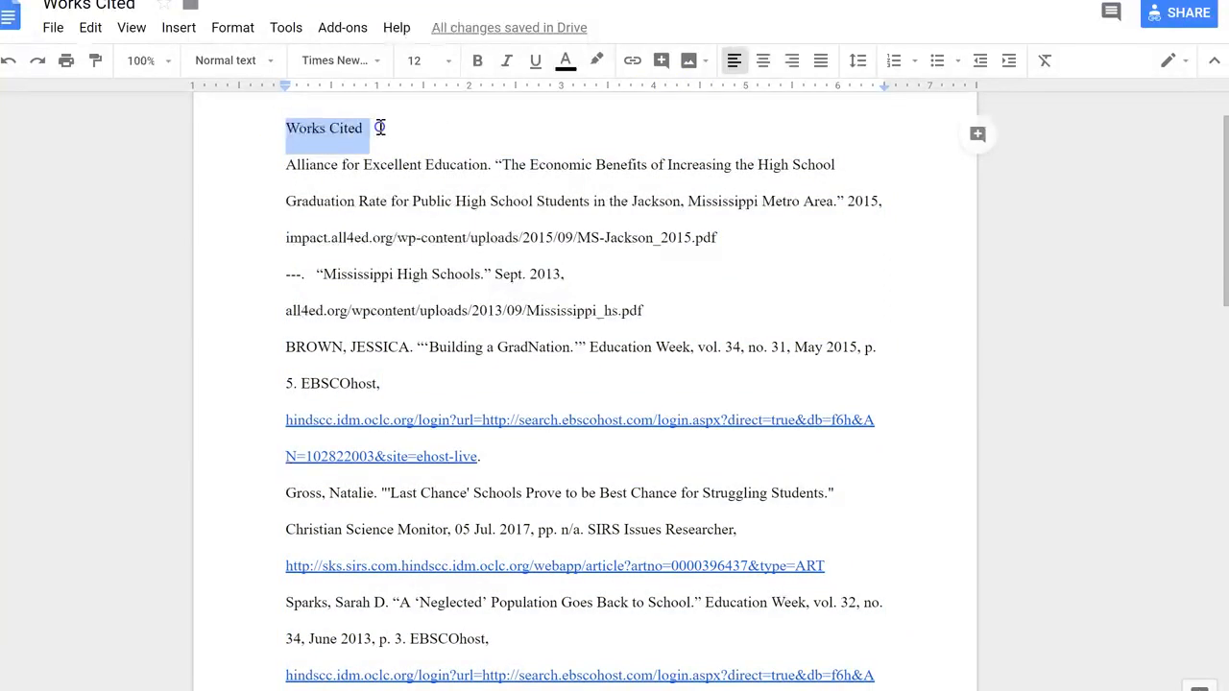
pyautogui.click(763, 63)
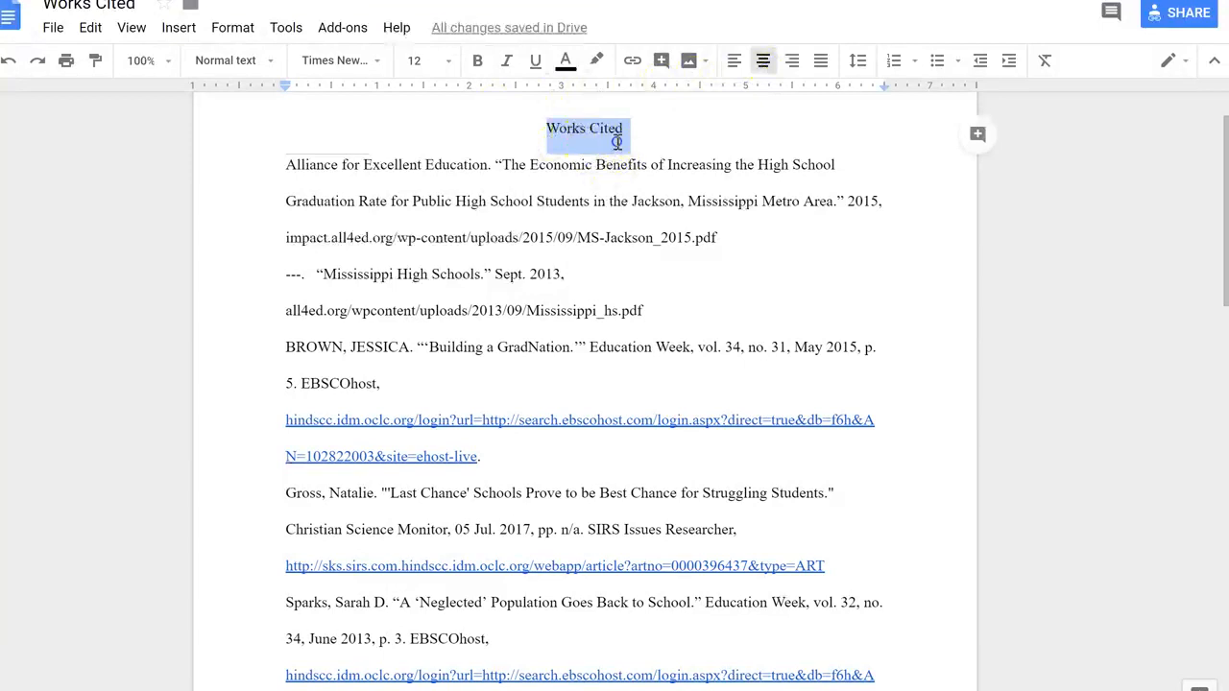
pyautogui.click(618, 131)
pyautogui.press('super+Down')
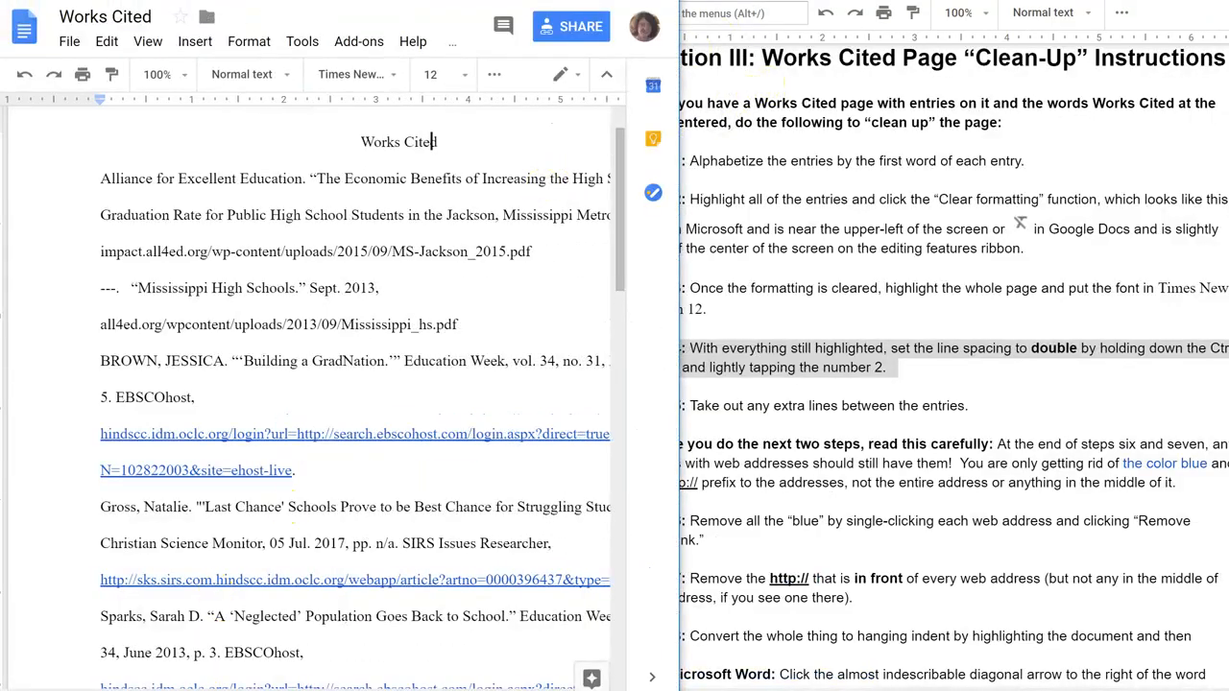
# Delete the extra blank line between the Sparks and Tugend entries.
pyautogui.click(768, 413)
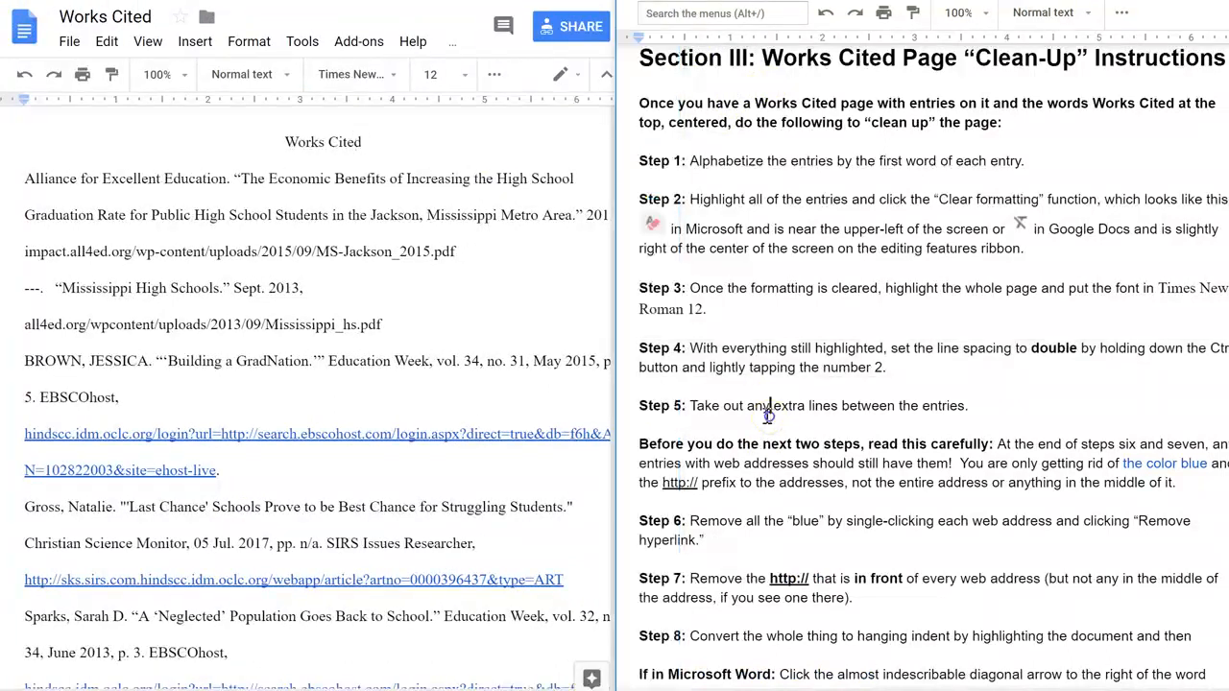
pyautogui.moveTo(642, 406); pyautogui.dragTo(975, 403)
pyautogui.click(591, 320)
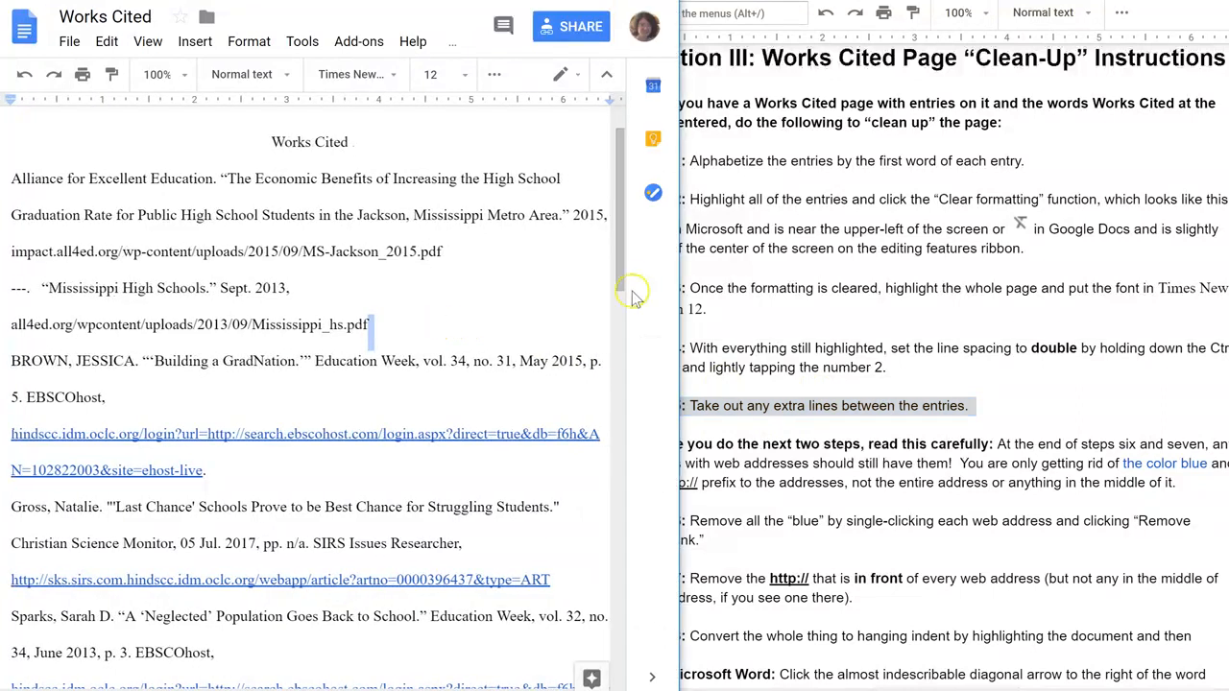
pyautogui.moveTo(626, 269); pyautogui.dragTo(613, 389)
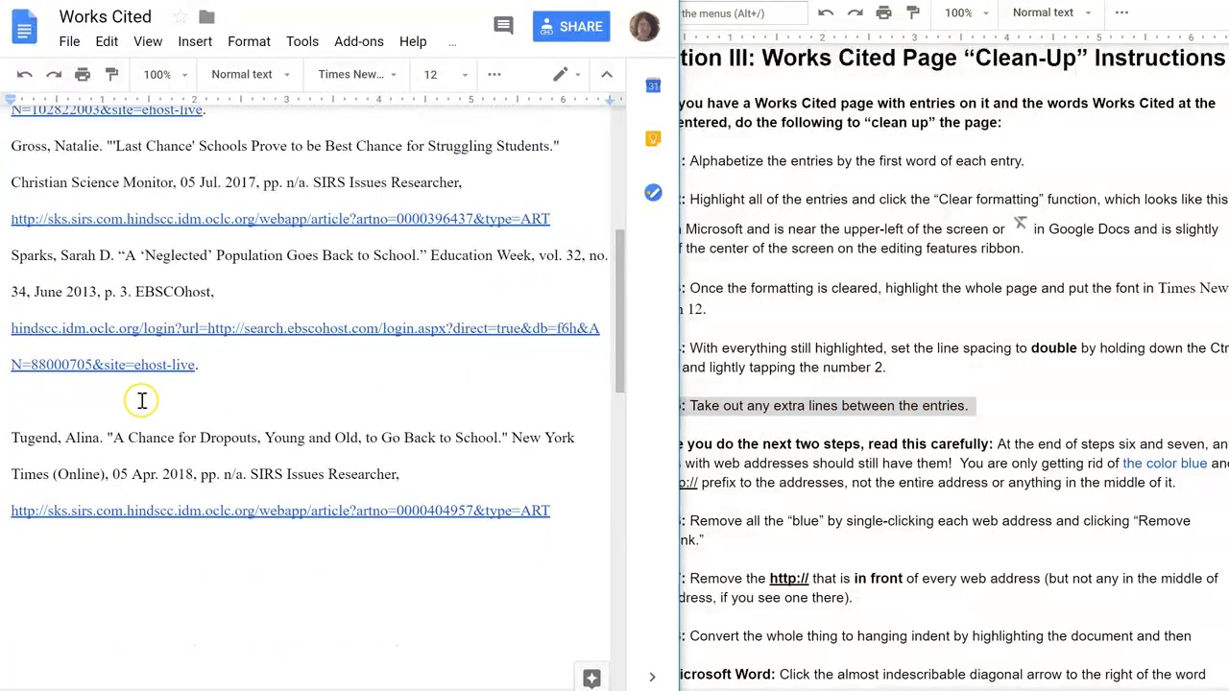
pyautogui.click(65, 402)
pyautogui.press('Delete')
pyautogui.moveTo(620, 374); pyautogui.dragTo(620, 432)
pyautogui.click(82, 277)
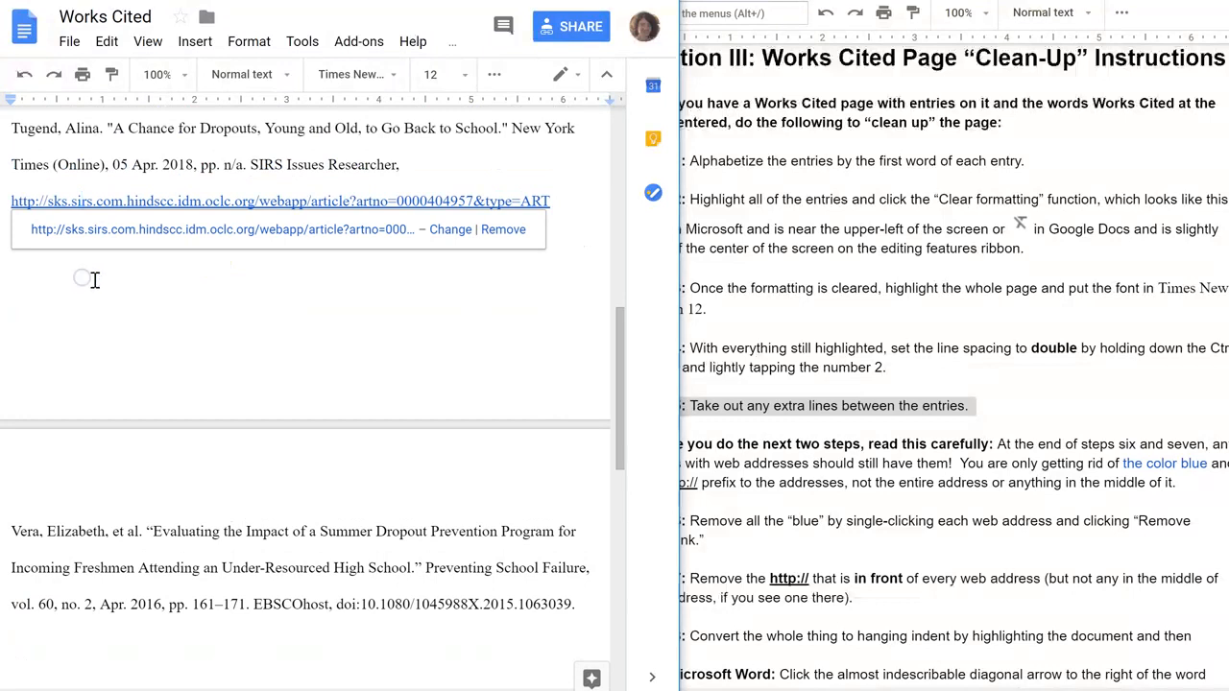
pyautogui.click(63, 485)
pyautogui.moveTo(621, 390); pyautogui.dragTo(629, 197)
# Remove the hyperlink from the web address in the BROWN entry.
pyautogui.click(659, 230)
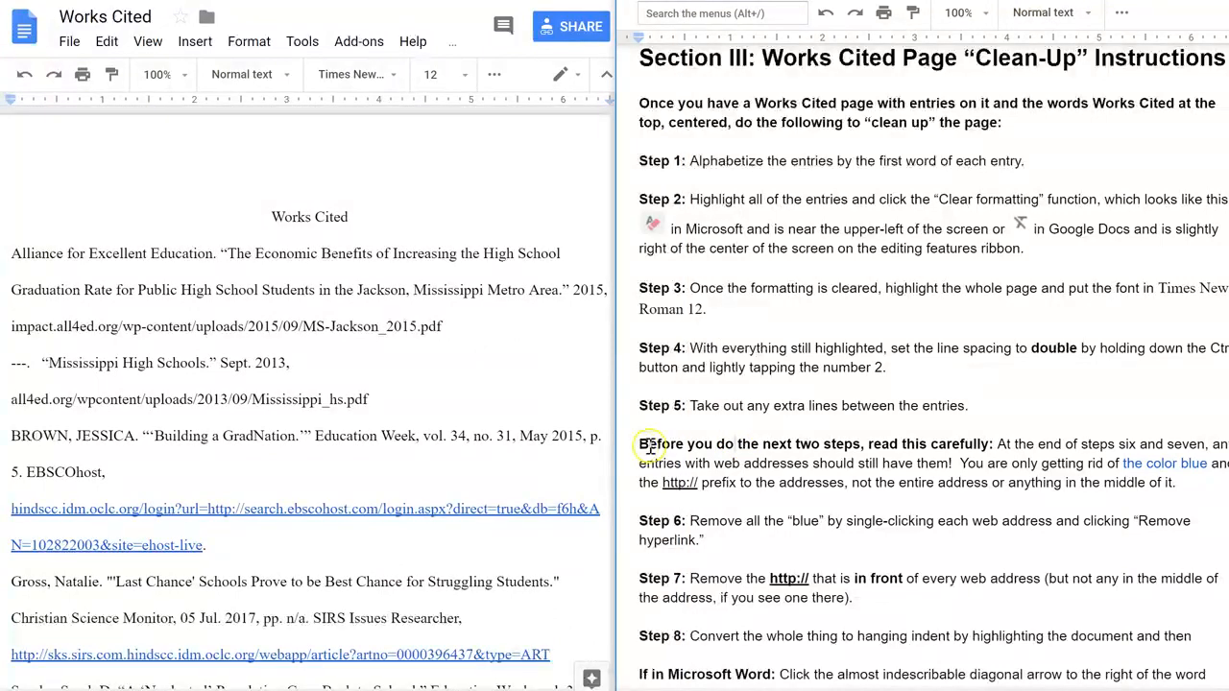
pyautogui.moveTo(643, 443); pyautogui.dragTo(876, 449)
pyautogui.click(874, 473)
pyautogui.click(295, 511)
pyautogui.click(295, 511)
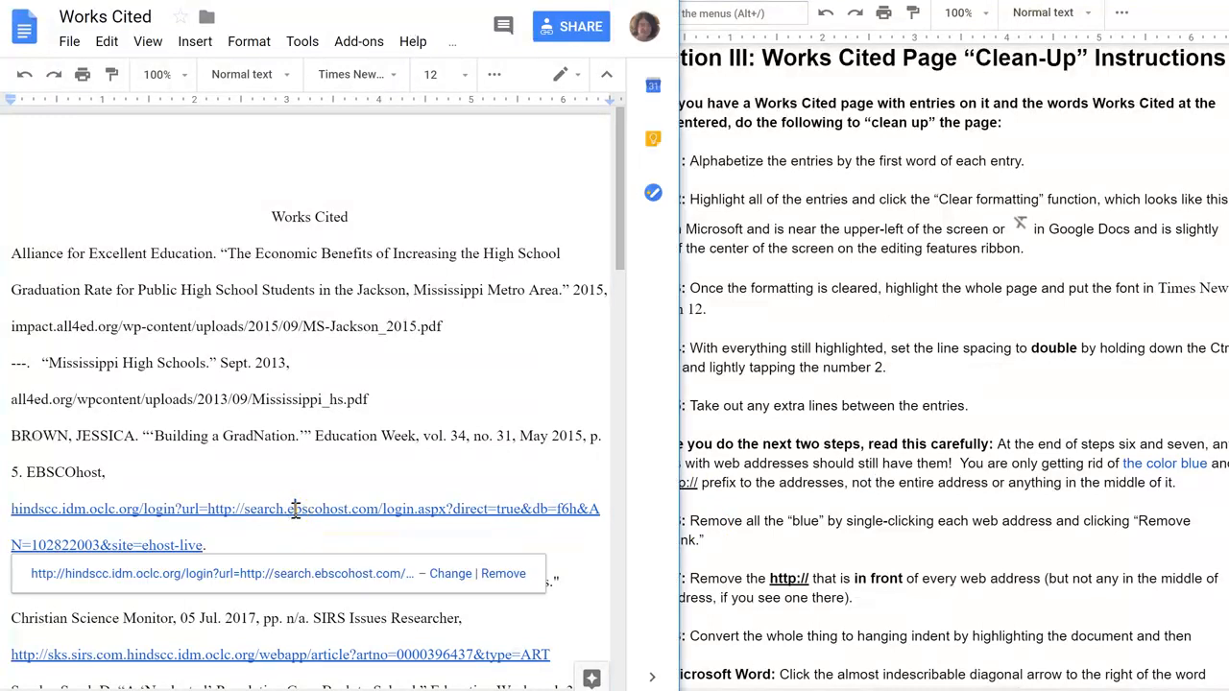
pyautogui.click(503, 574)
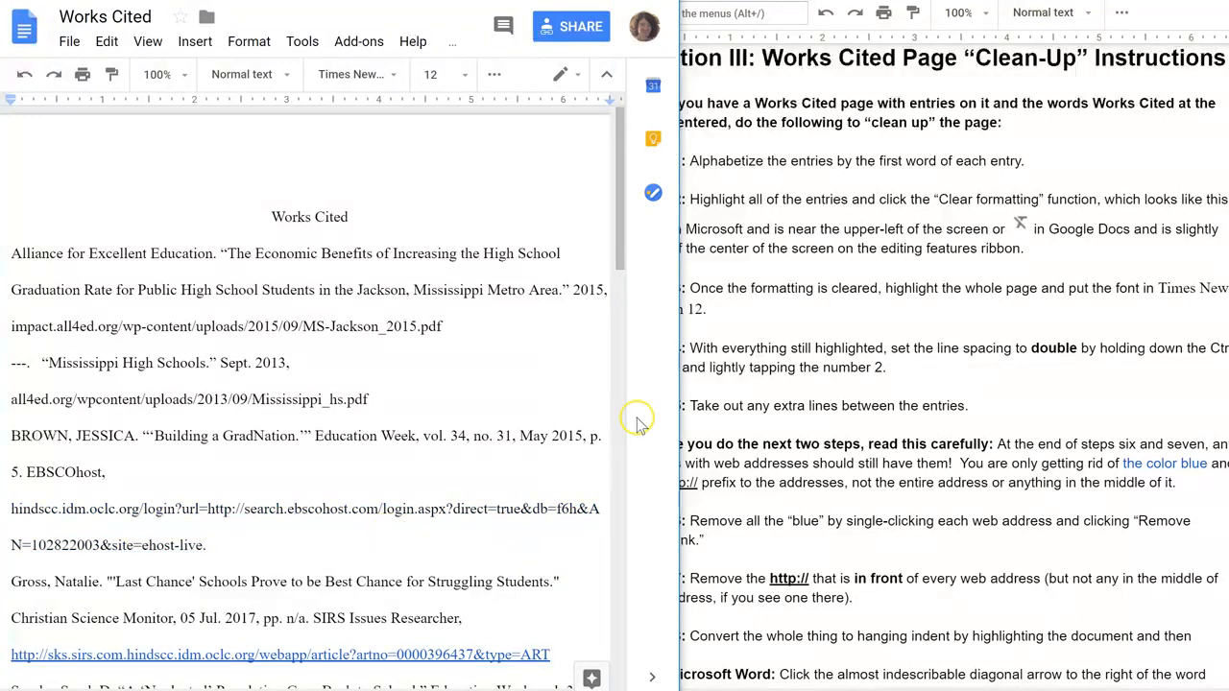
# Remove the hyperlinks from the web addresses in the Gross, Sparks and Tugend entries.
pyautogui.click(623, 286)
pyautogui.moveTo(622, 286); pyautogui.dragTo(624, 382)
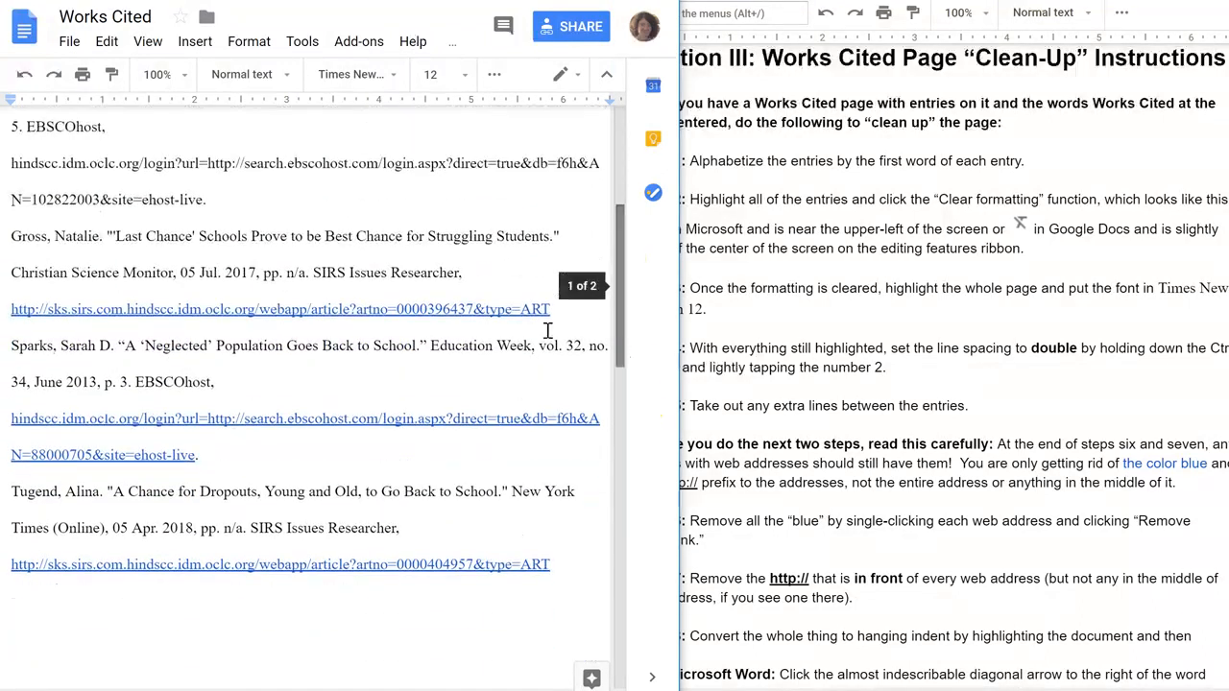
pyautogui.click(326, 309)
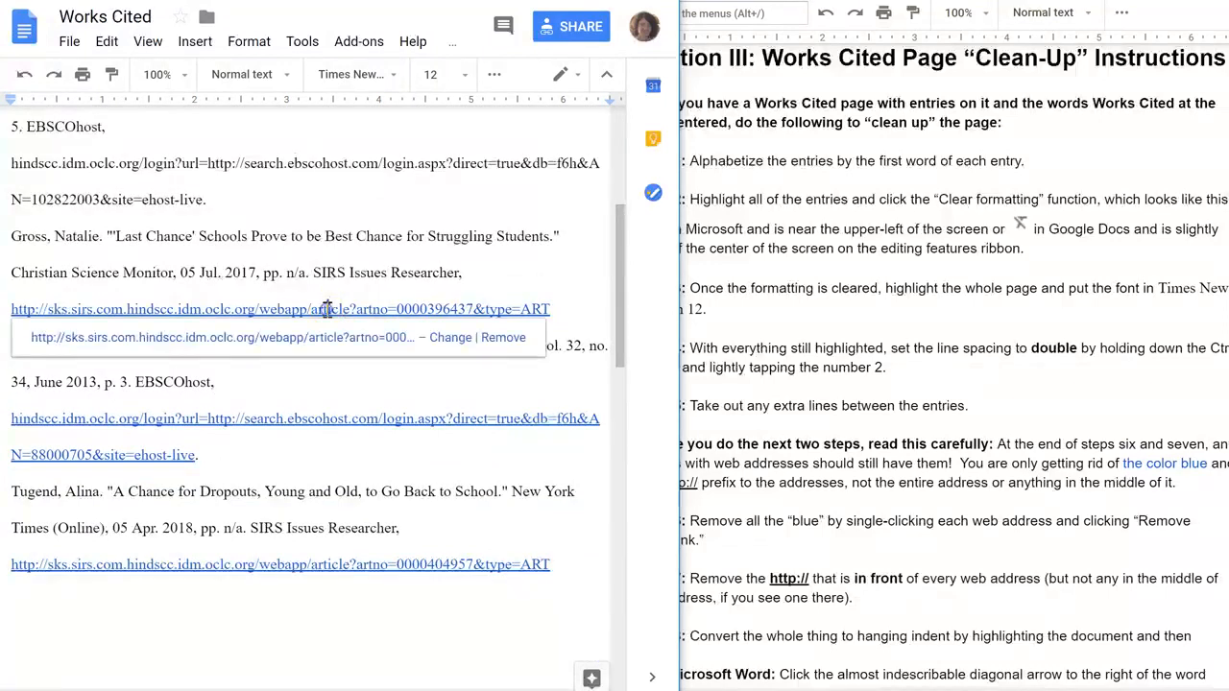
pyautogui.click(503, 337)
pyautogui.click(344, 420)
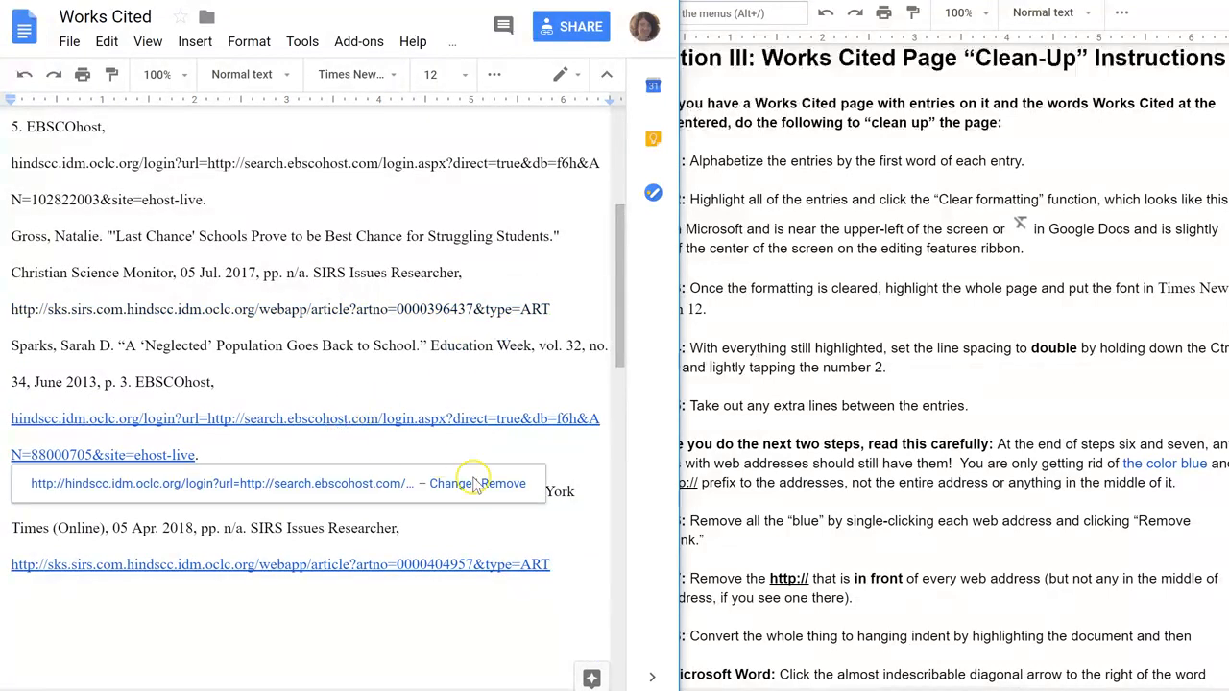
pyautogui.click(504, 483)
pyautogui.moveTo(619, 350); pyautogui.dragTo(620, 427)
pyautogui.click(387, 284)
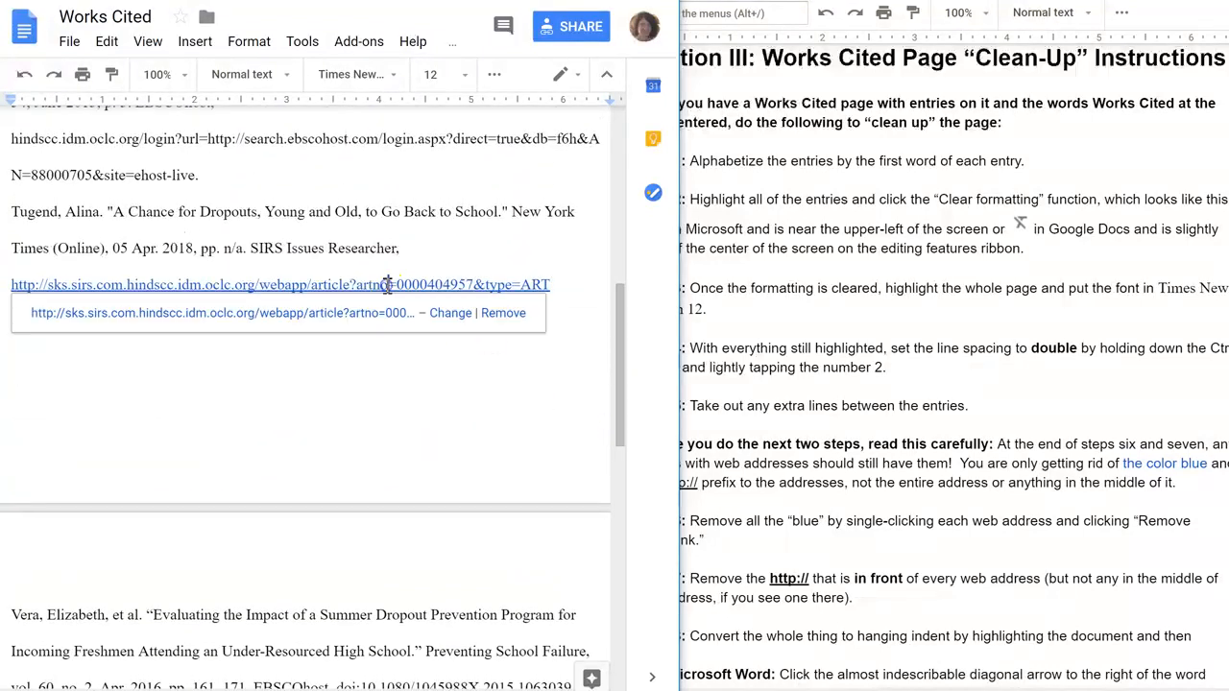
pyautogui.click(503, 313)
pyautogui.moveTo(622, 357); pyautogui.dragTo(595, 379)
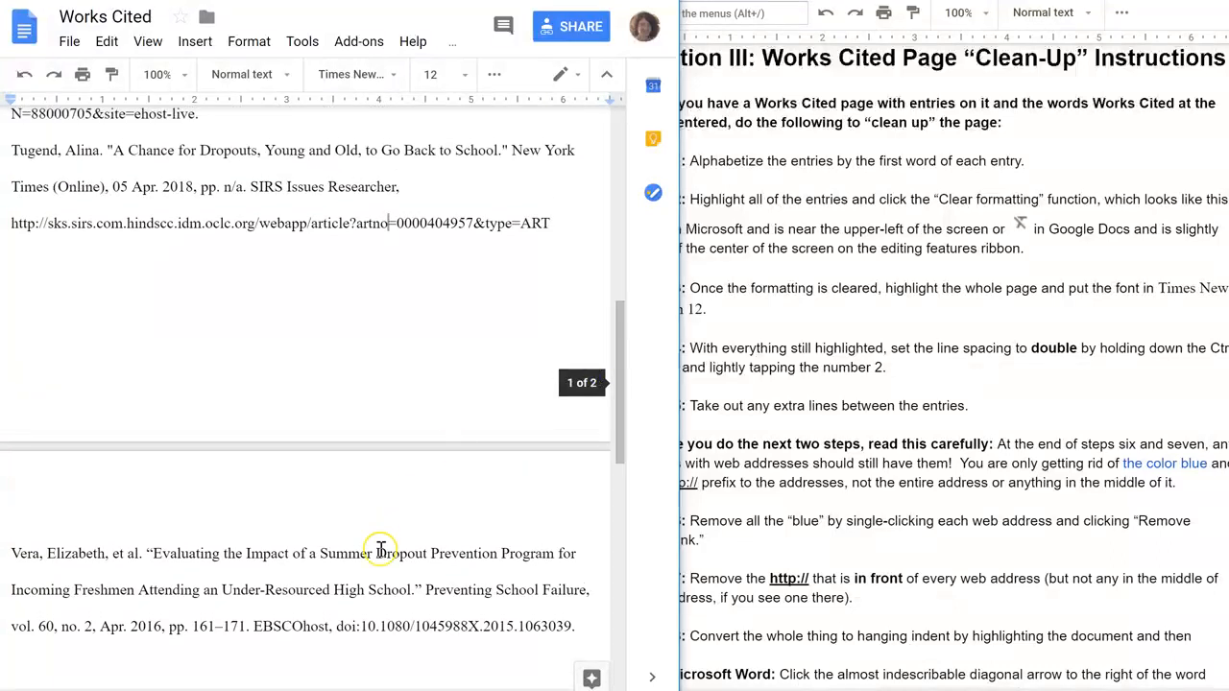
pyautogui.moveTo(370, 683); pyautogui.dragTo(301, 683)
pyautogui.click(129, 222)
pyautogui.press('BackSpace')
pyautogui.press('BackSpace')
pyautogui.press('BackSpace')
pyautogui.press('BackSpace')
pyautogui.press('BackSpace')
pyautogui.press('BackSpace')
pyautogui.press('BackSpace')
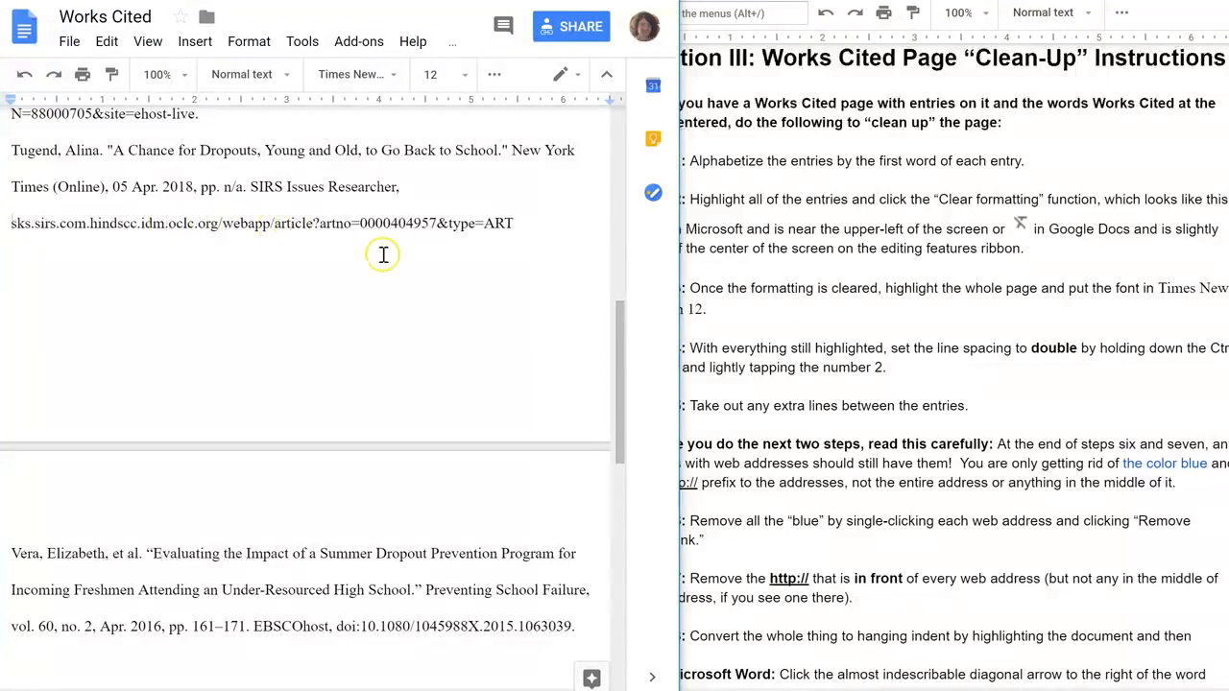
pyautogui.scroll(1, 620, 332)
pyautogui.moveTo(620, 332); pyautogui.dragTo(617, 206)
pyautogui.click(48, 403)
pyautogui.press('BackSpace')
pyautogui.press('BackSpace')
pyautogui.press('BackSpace')
pyautogui.press('BackSpace')
pyautogui.press('BackSpace')
pyautogui.press('BackSpace')
pyautogui.press('BackSpace')
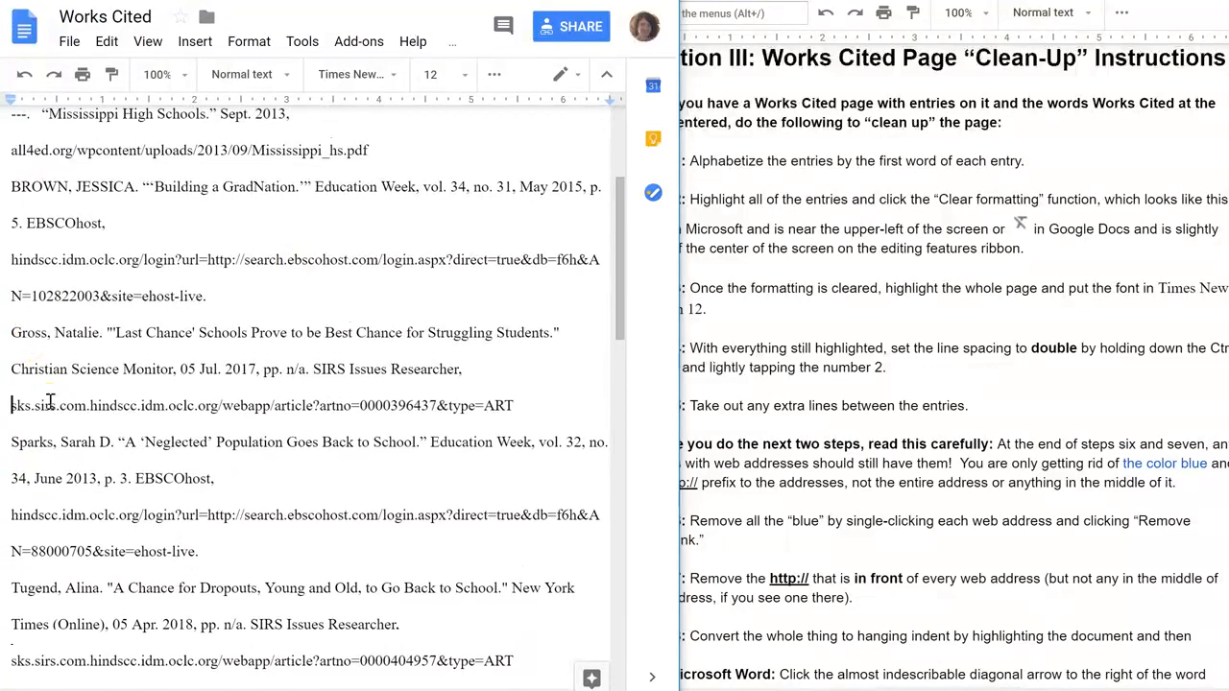
pyautogui.moveTo(617, 260)
pyautogui.mouseDown()
pyautogui.moveTo(622, 223)
pyautogui.moveTo(620, 236)
pyautogui.mouseUp()
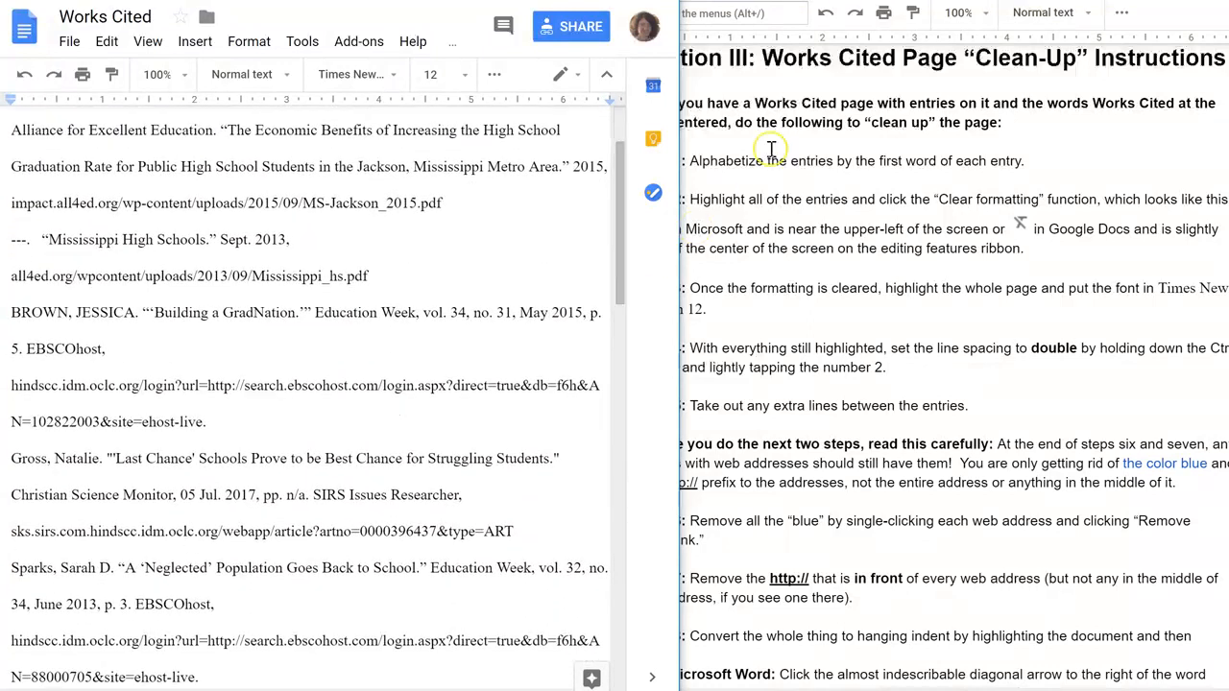
pyautogui.click(871, 482)
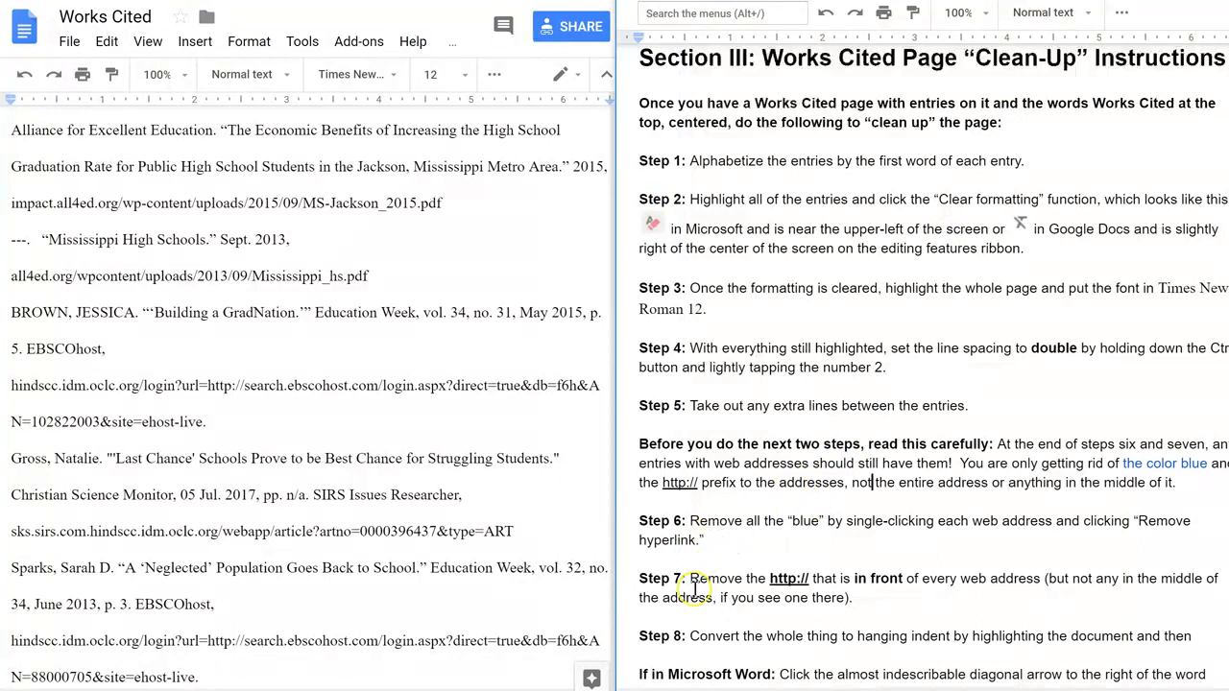
pyautogui.moveTo(639, 579); pyautogui.dragTo(845, 597)
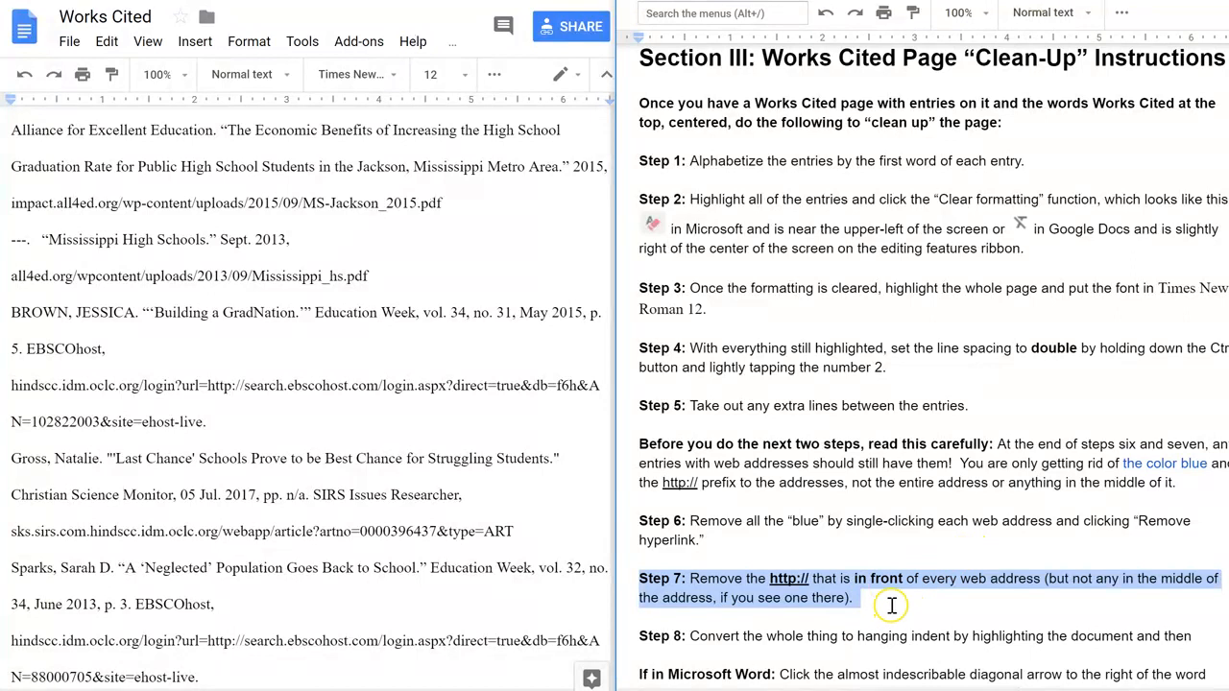
pyautogui.click(892, 605)
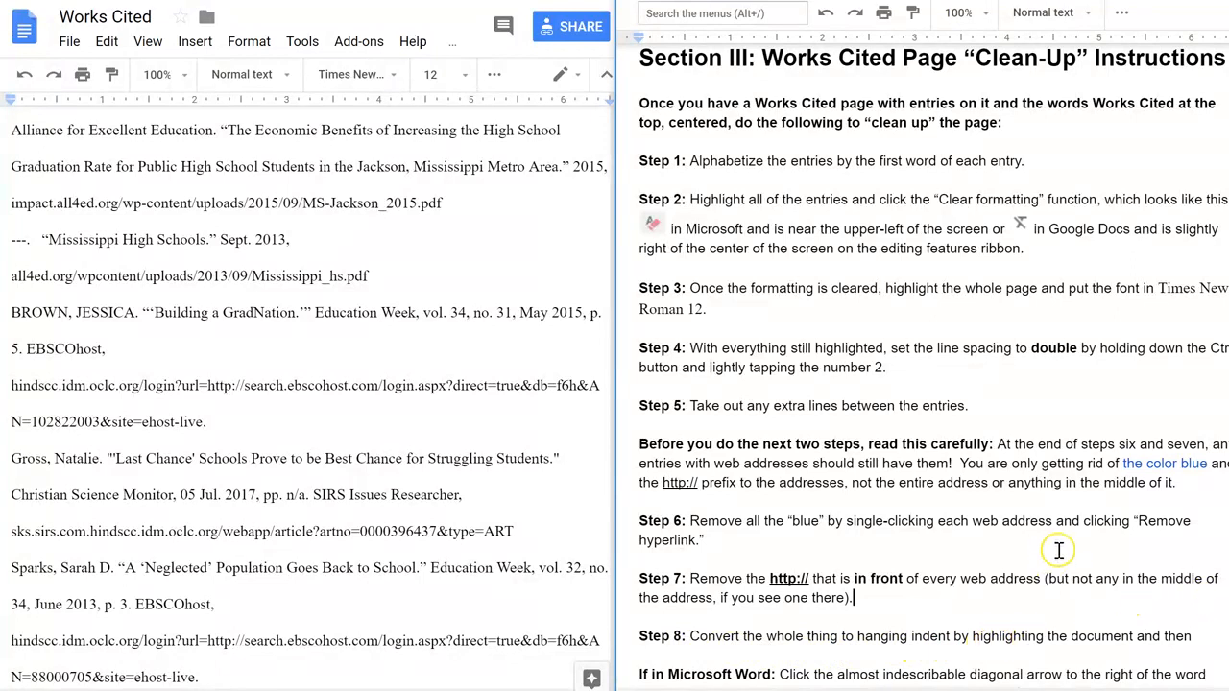
pyautogui.press('Down')
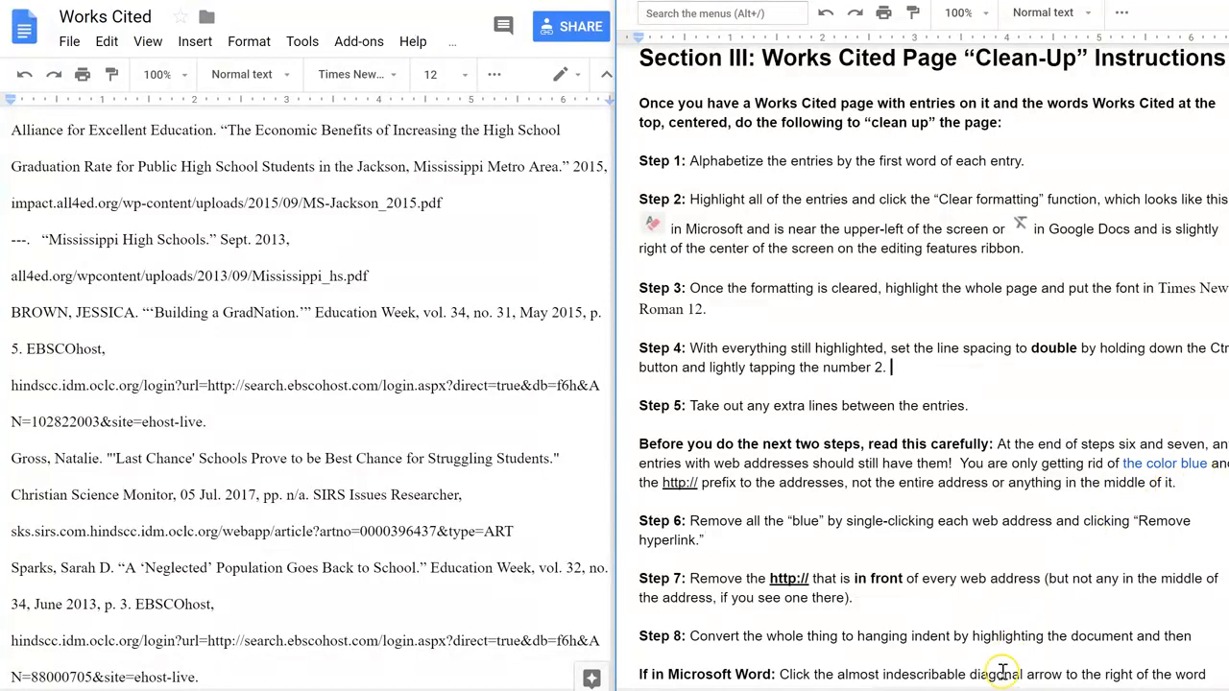
# Convert all the Works Cited entries to a hanging indent at the 1/2 inch mark.
pyautogui.scroll(-3, 1003, 674)
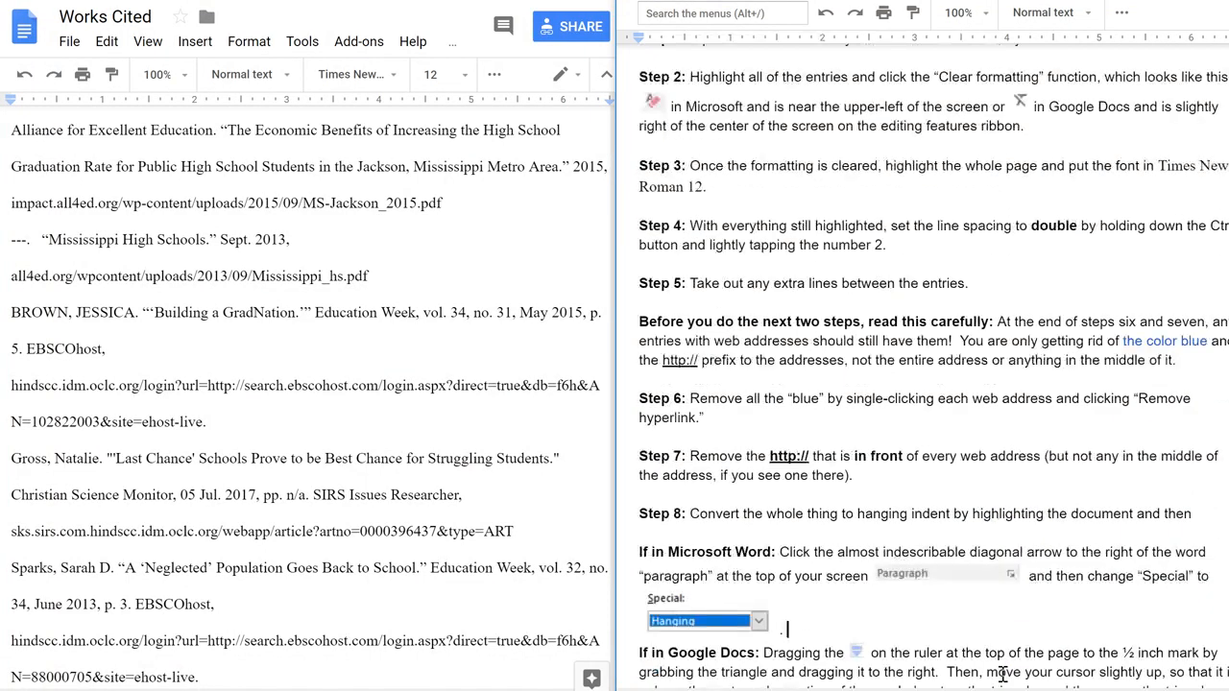
pyautogui.scroll(-1, 1003, 674)
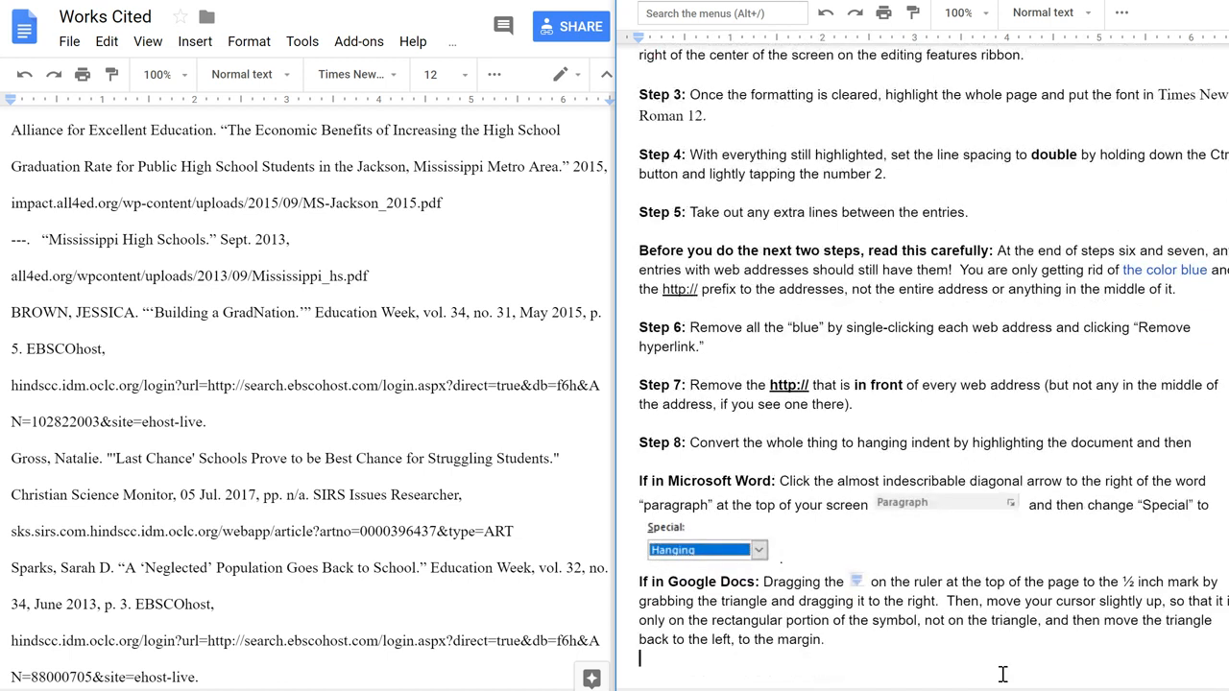
pyautogui.scroll(-5, 1002, 674)
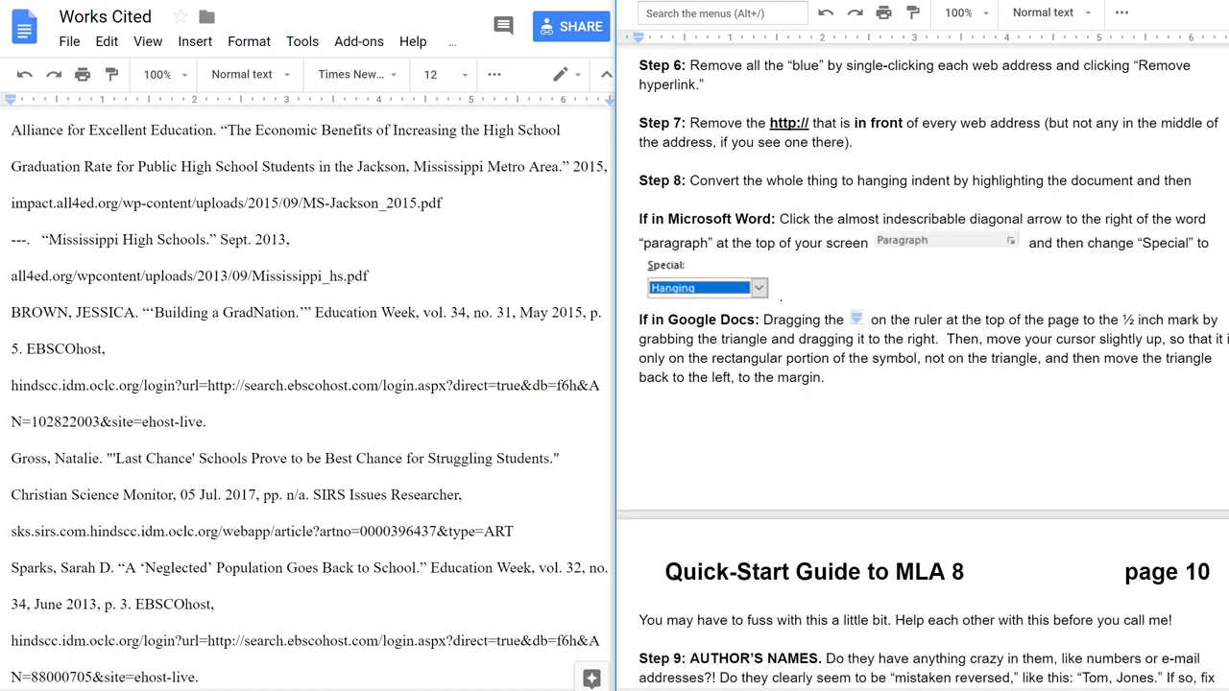
pyautogui.click(413, 3)
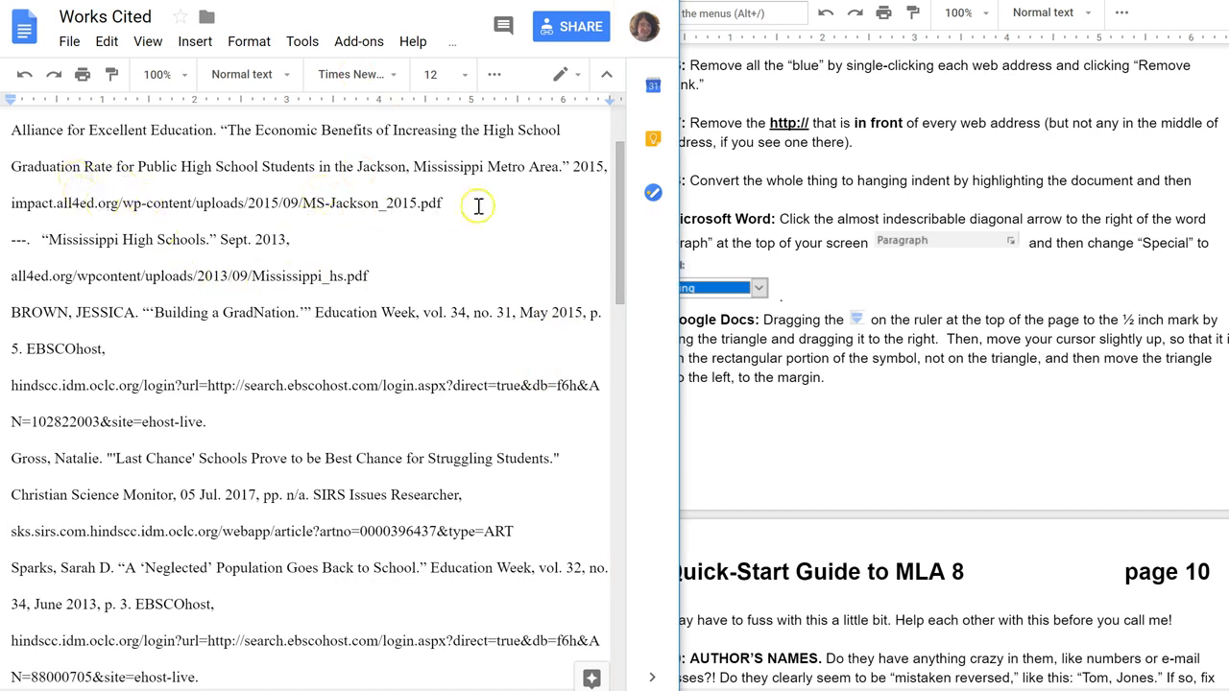
pyautogui.scroll(3, 622, 192)
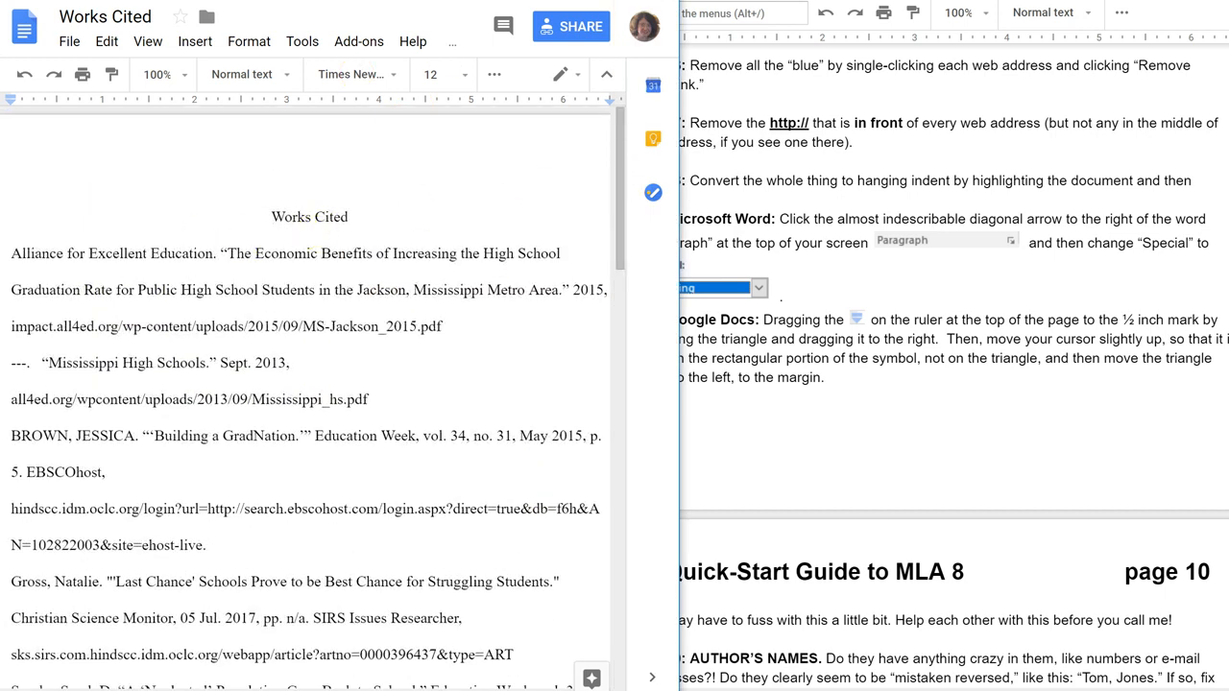
pyautogui.moveTo(13, 253); pyautogui.dragTo(391, 688)
pyautogui.moveTo(616, 384); pyautogui.dragTo(631, 110)
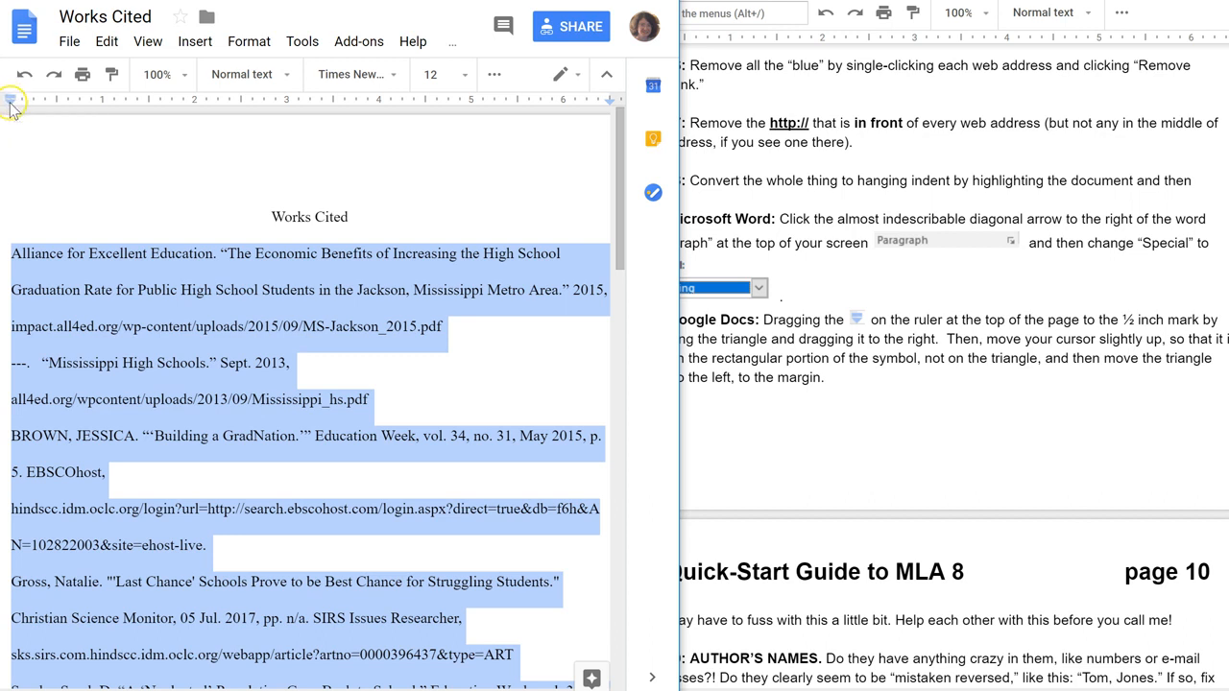
pyautogui.moveTo(10, 106); pyautogui.dragTo(55, 110)
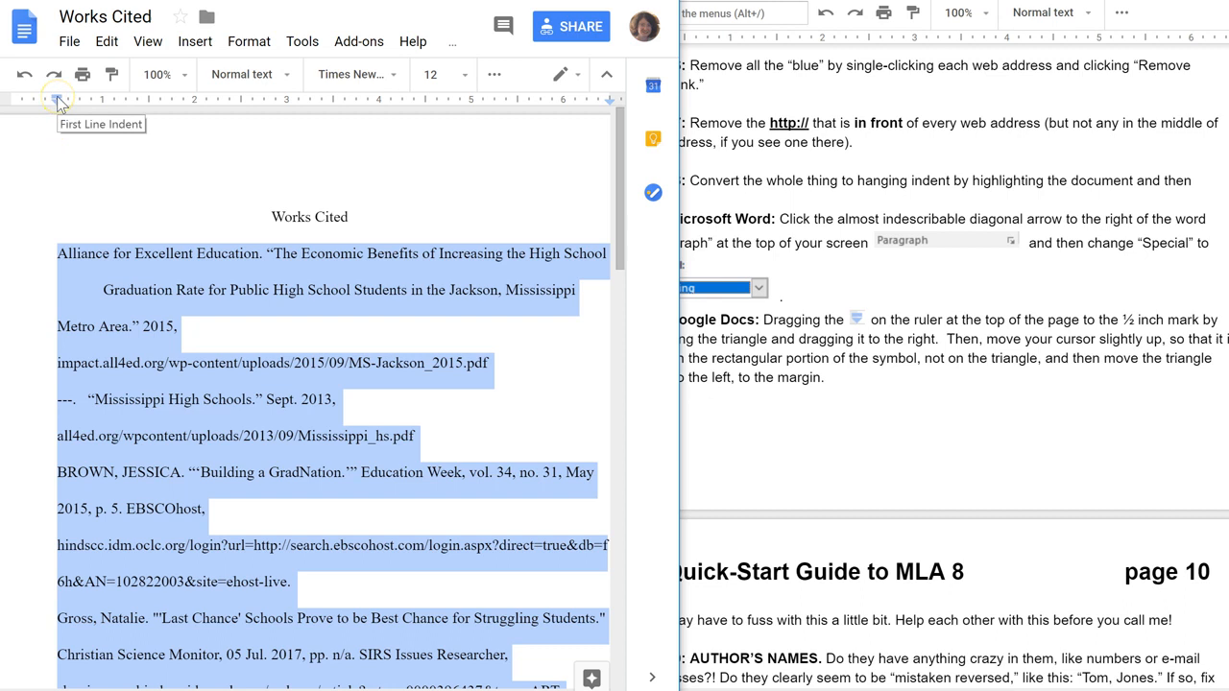
pyautogui.moveTo(56, 96); pyautogui.dragTo(11, 100)
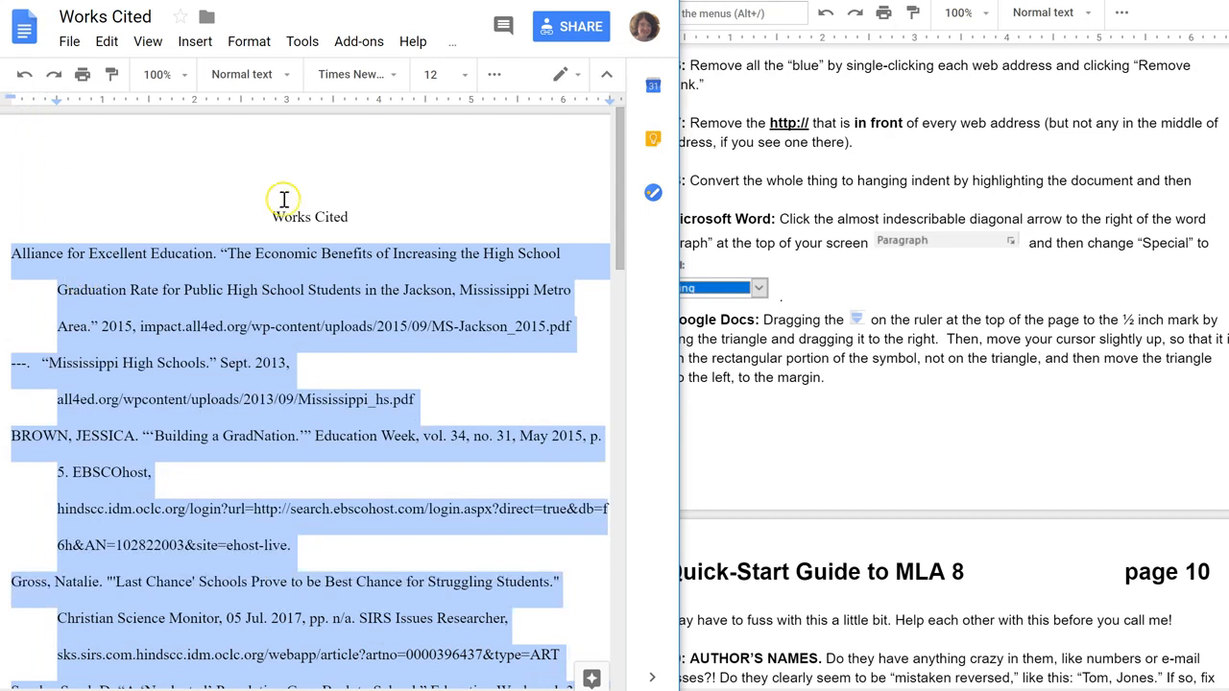
pyautogui.click(402, 230)
# Take the Brown entry's author name out of all caps, changing it to Brown, Jessica.
pyautogui.click(620, 204)
pyautogui.moveTo(620, 205)
pyautogui.mouseDown()
pyautogui.moveTo(620, 437)
pyautogui.moveTo(613, 209)
pyautogui.moveTo(616, 226)
pyautogui.mouseUp()
pyautogui.click(900, 409)
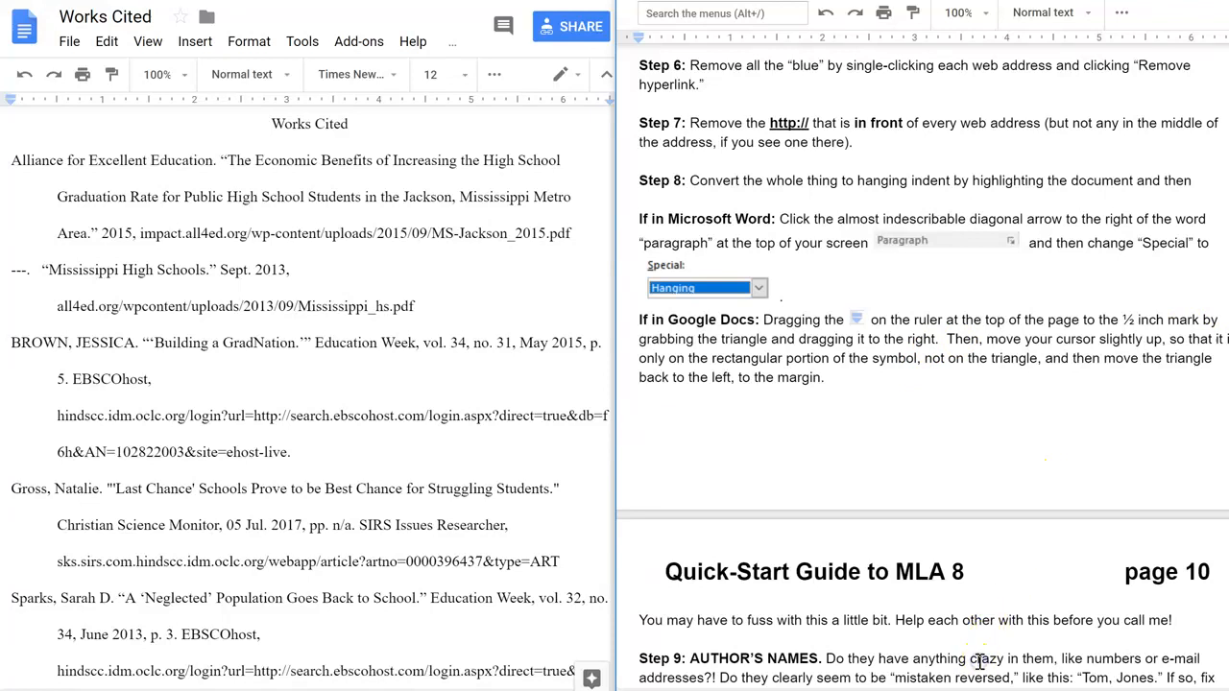
pyautogui.scroll(-1, 979, 671)
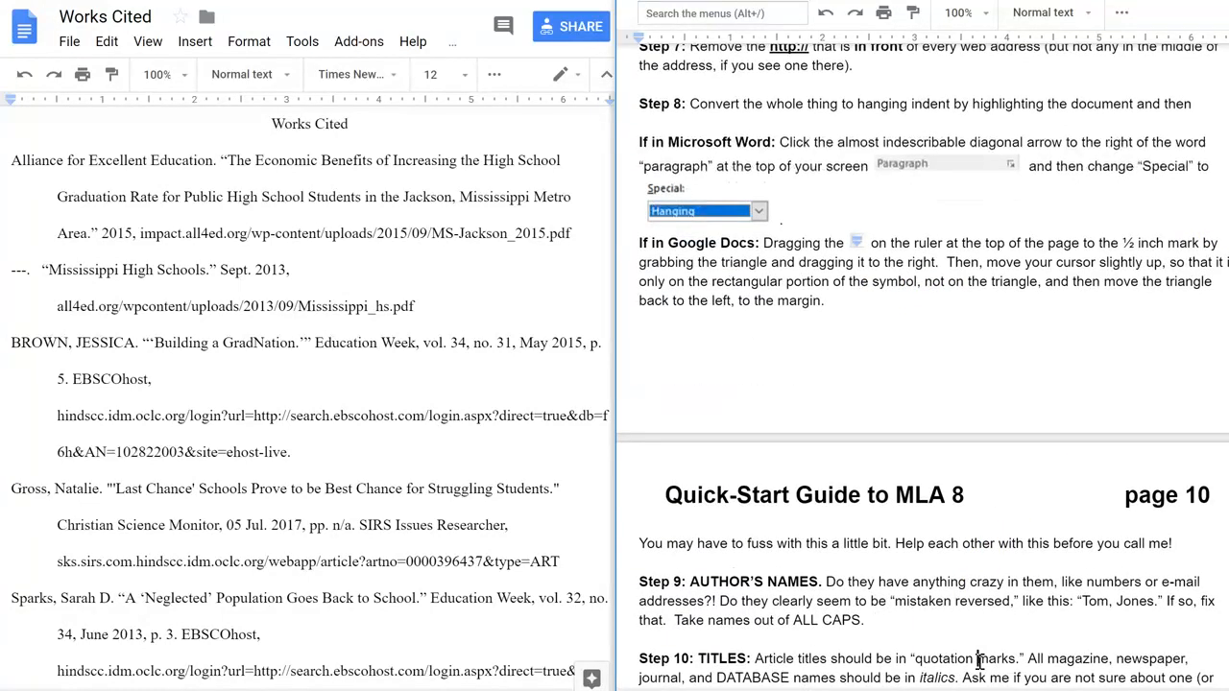
pyautogui.scroll(-1, 979, 667)
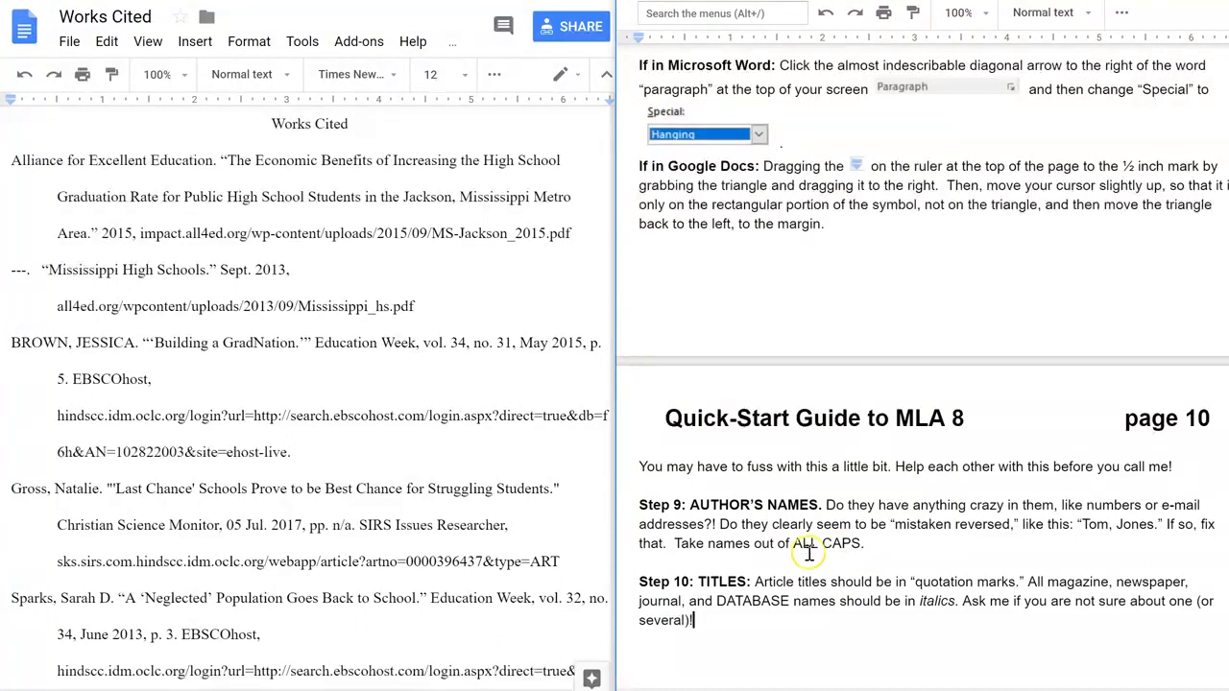
pyautogui.click(56, 306)
pyautogui.moveTo(25, 343); pyautogui.dragTo(62, 343)
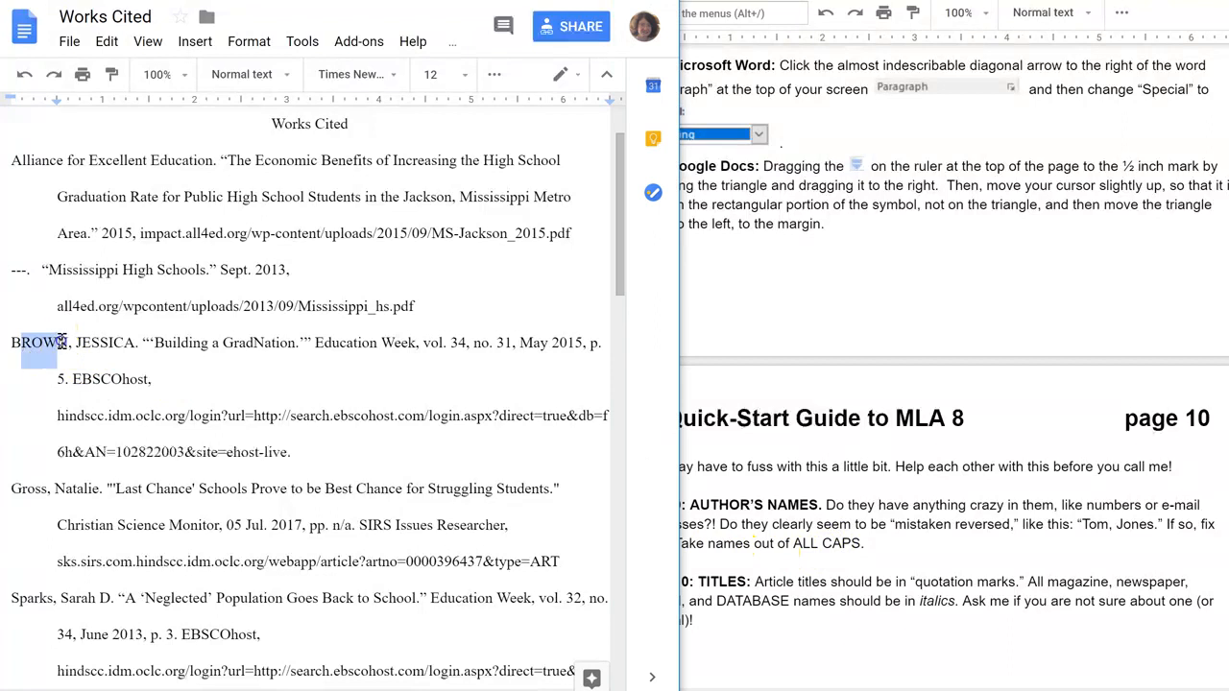
pyautogui.write('rown')
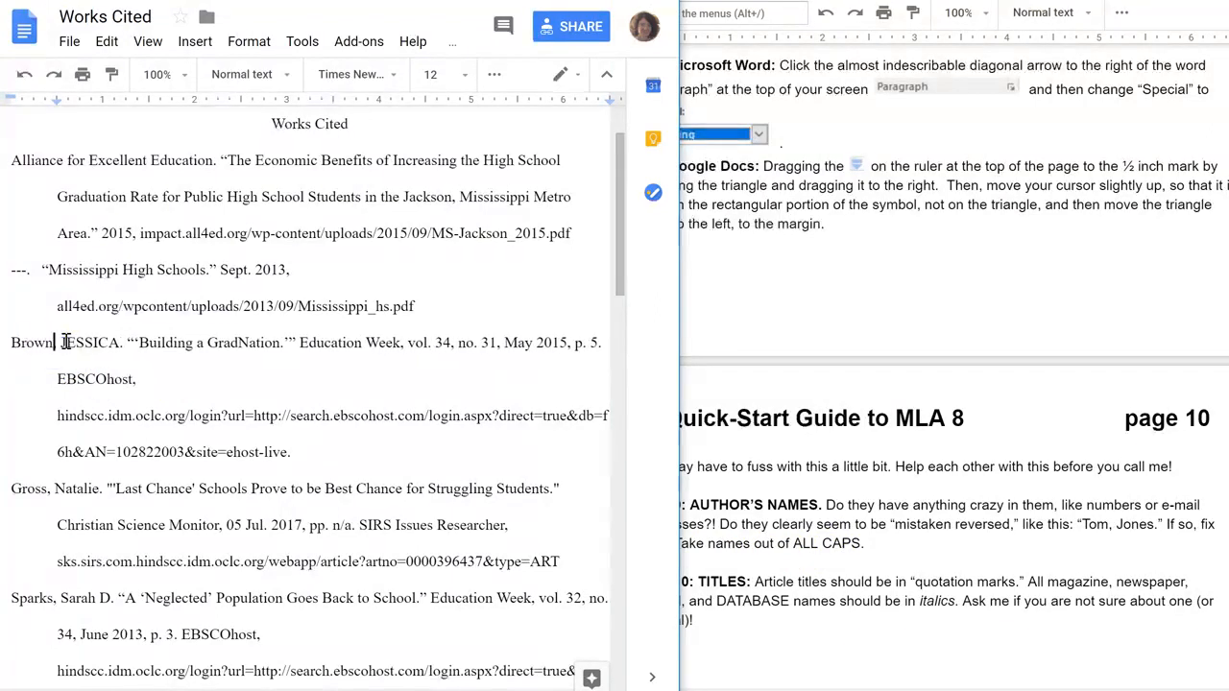
pyautogui.moveTo(71, 345); pyautogui.dragTo(118, 344)
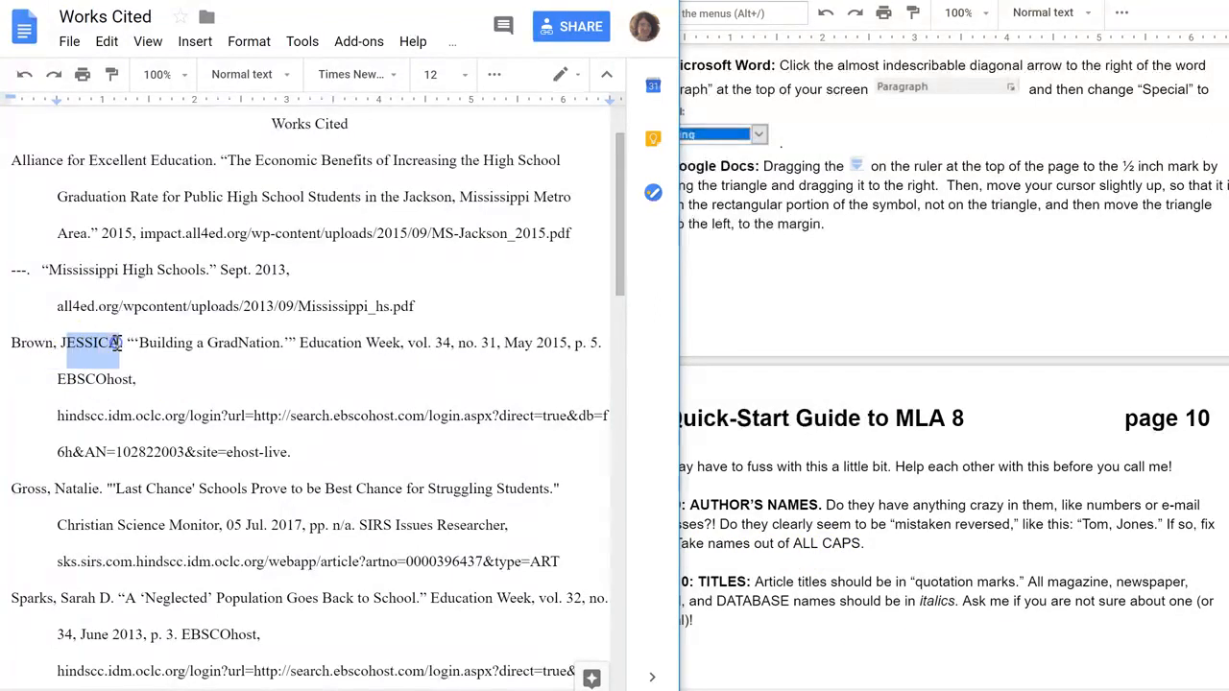
pyautogui.write('essica')
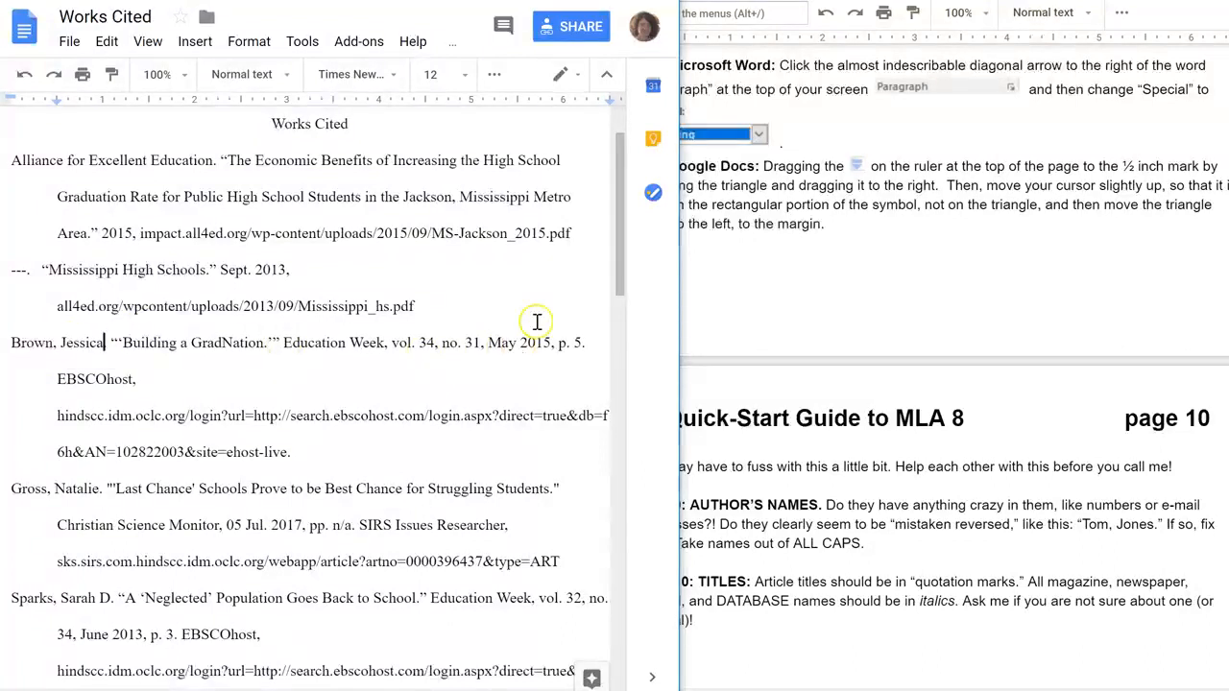
# Delete the extra single quotation marks around the title "Building a GradNation" in the Brown entry.
pyautogui.moveTo(617, 260); pyautogui.dragTo(583, 203)
pyautogui.click(764, 586)
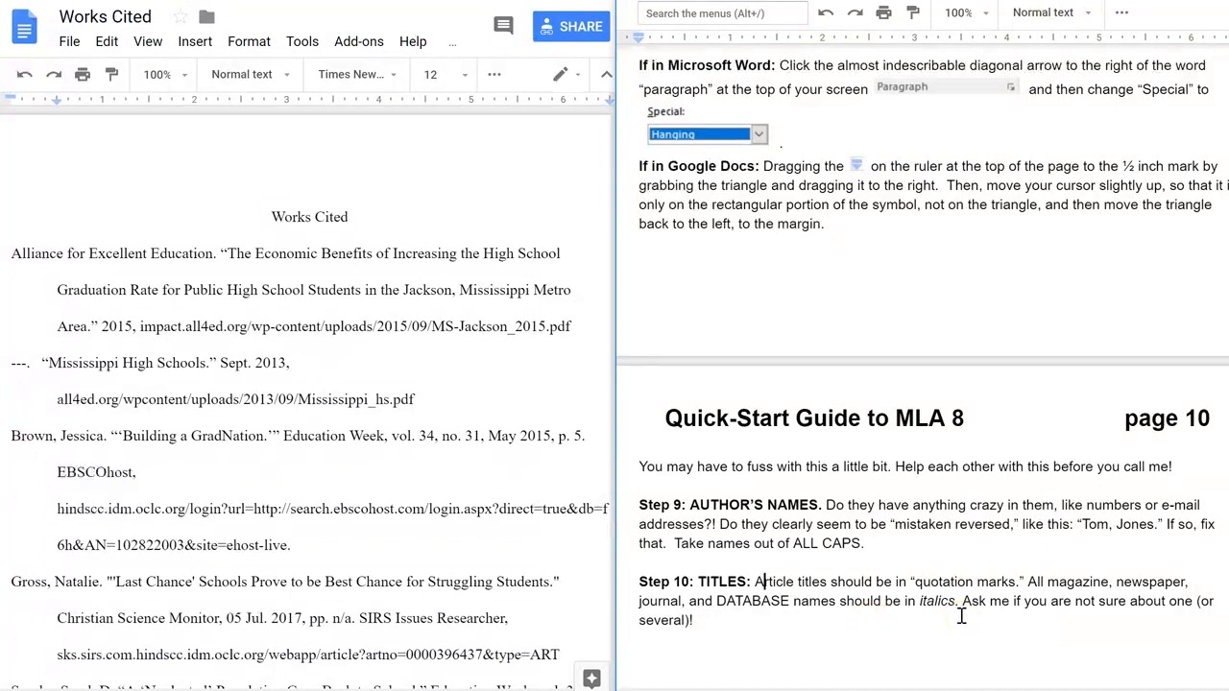
pyautogui.click(537, 486)
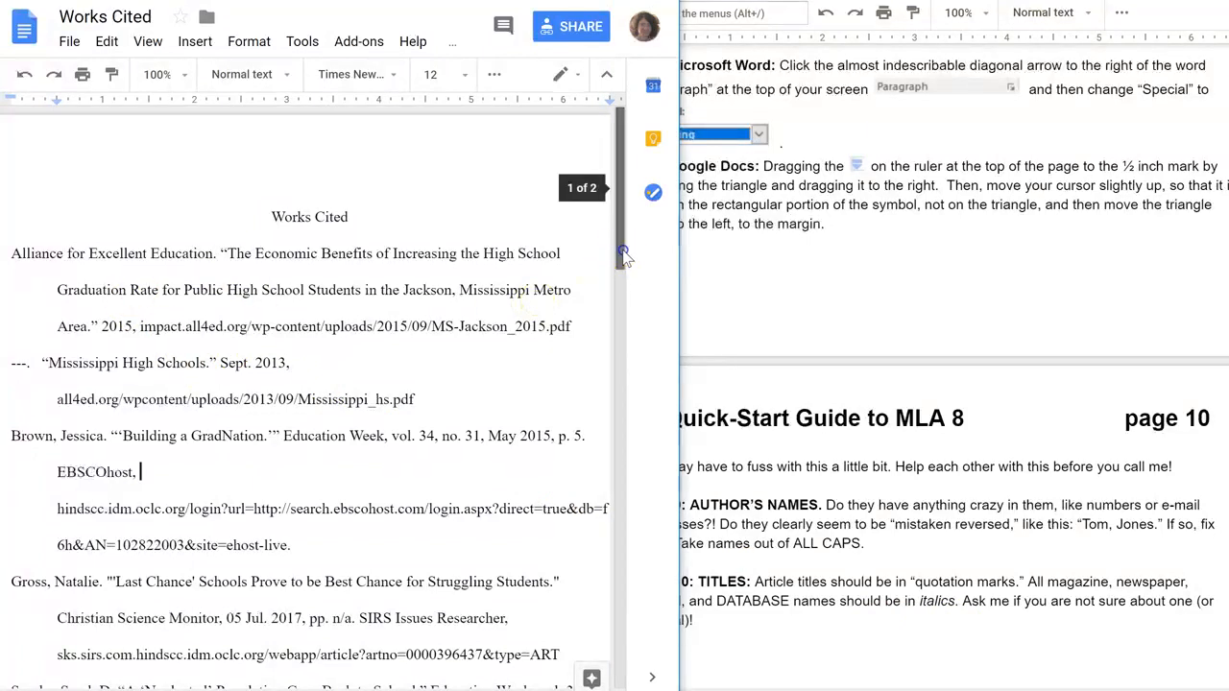
pyautogui.scroll(-1, 623, 255)
pyautogui.moveTo(221, 227); pyautogui.dragTo(99, 293)
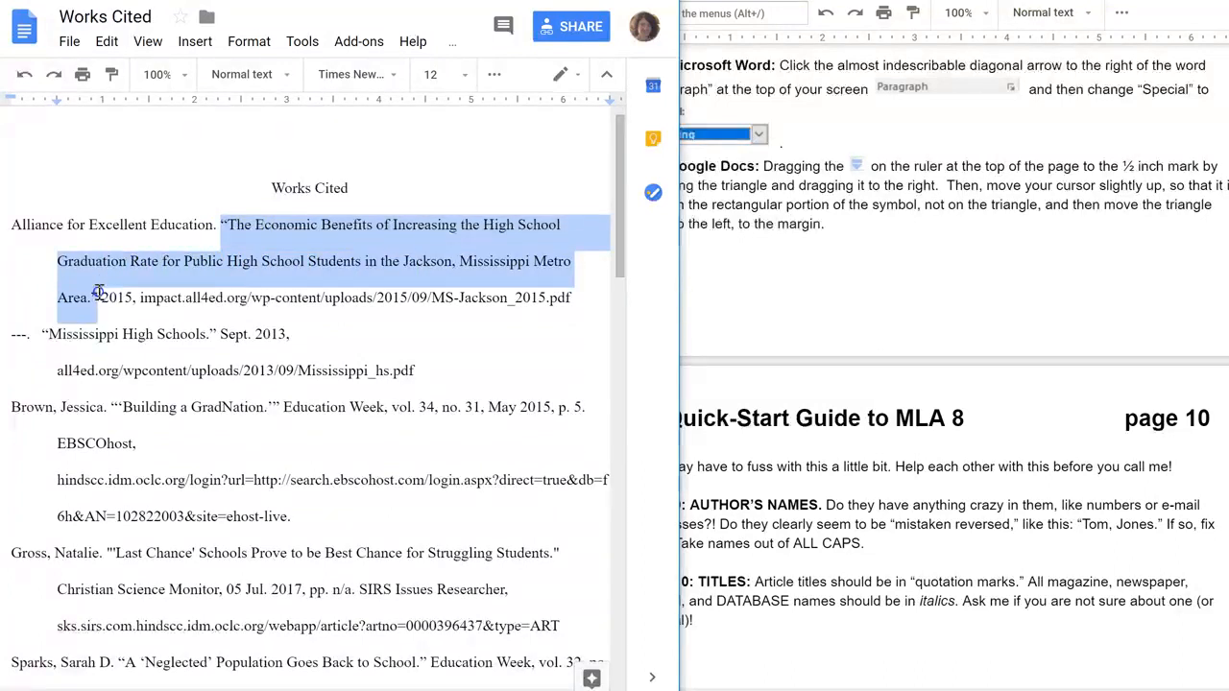
pyautogui.click(122, 335)
pyautogui.moveTo(622, 238); pyautogui.dragTo(615, 264)
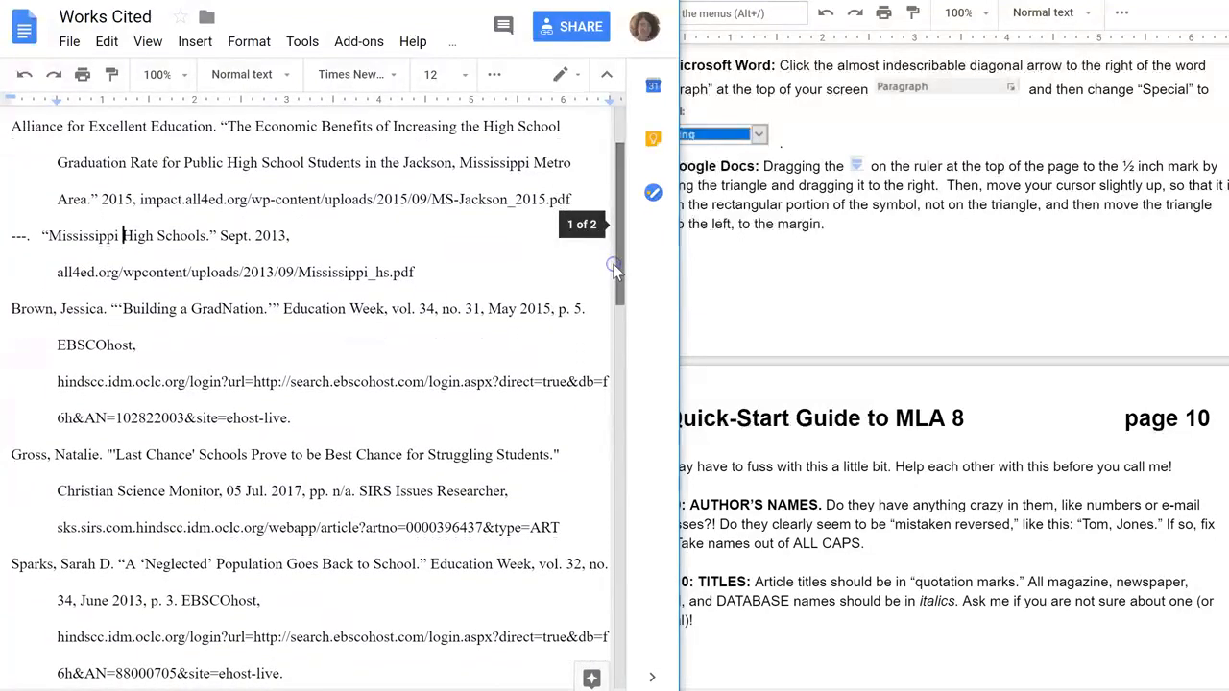
pyautogui.click(123, 309)
pyautogui.press('BackSpace')
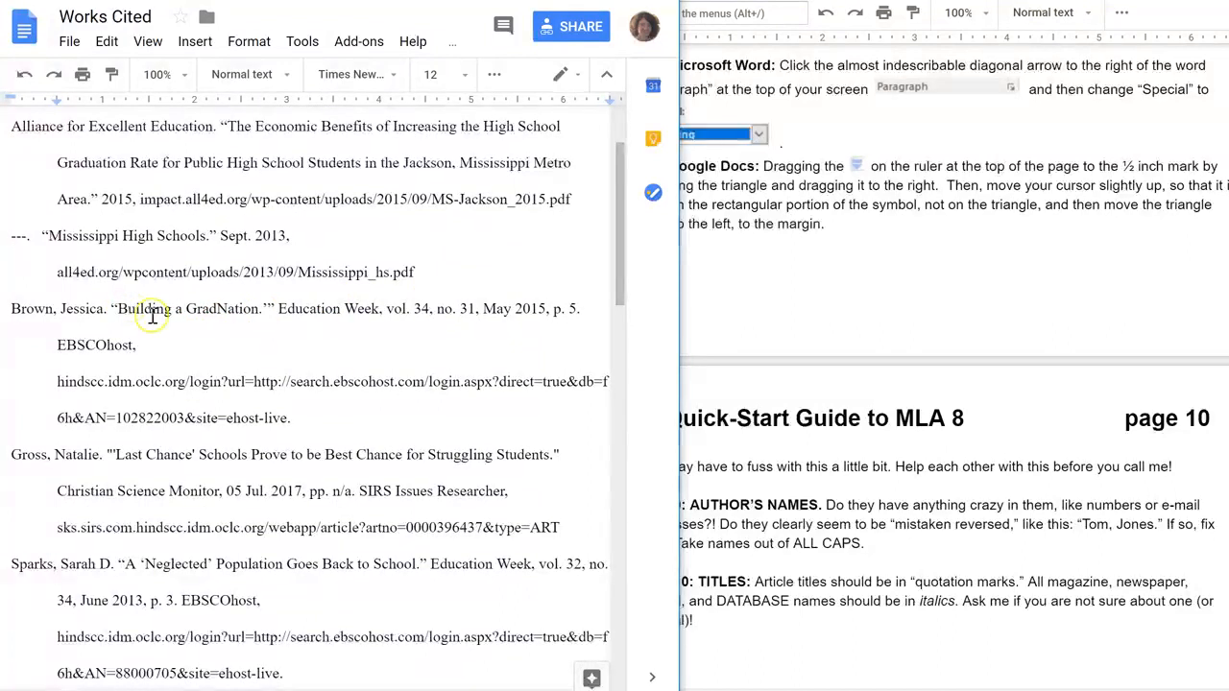
pyautogui.click(268, 307)
pyautogui.press('BackSpace')
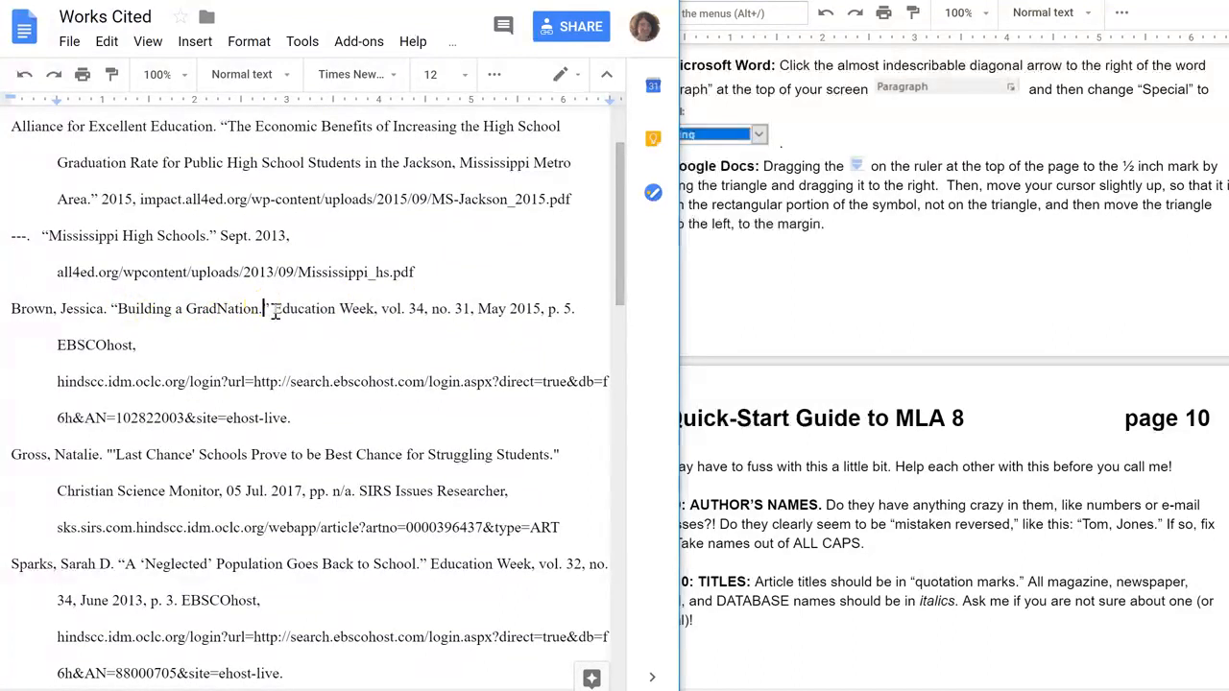
# Italicize Education Week and EBSCOhost in the Brown entry.
pyautogui.click(278, 309)
pyautogui.moveTo(276, 308); pyautogui.dragTo(374, 309)
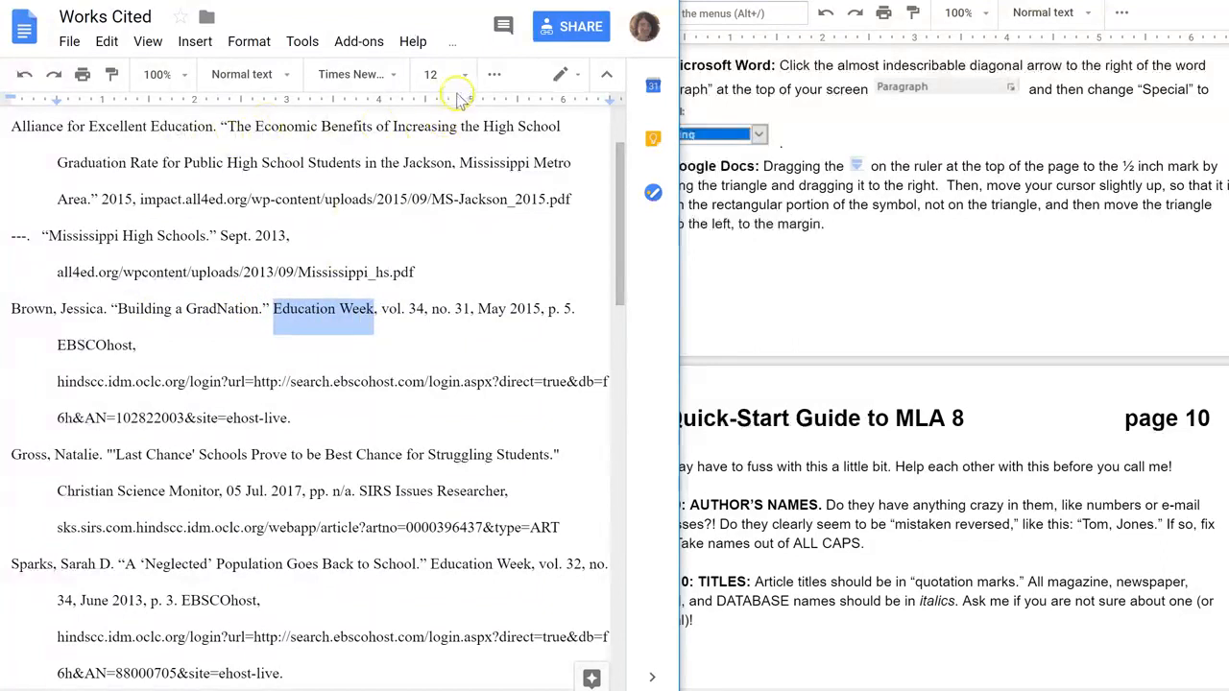
pyautogui.hotkey('ctrl', 'i')
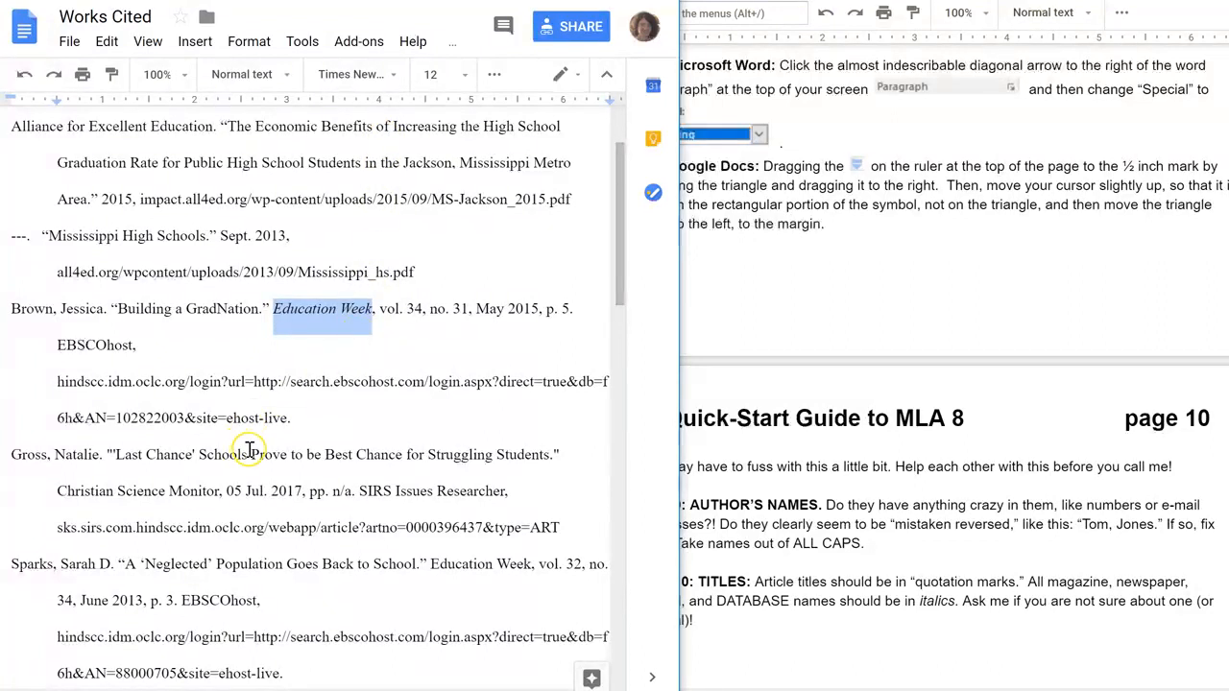
pyautogui.moveTo(60, 347); pyautogui.dragTo(134, 345)
pyautogui.hotkey('ctrl', 'i')
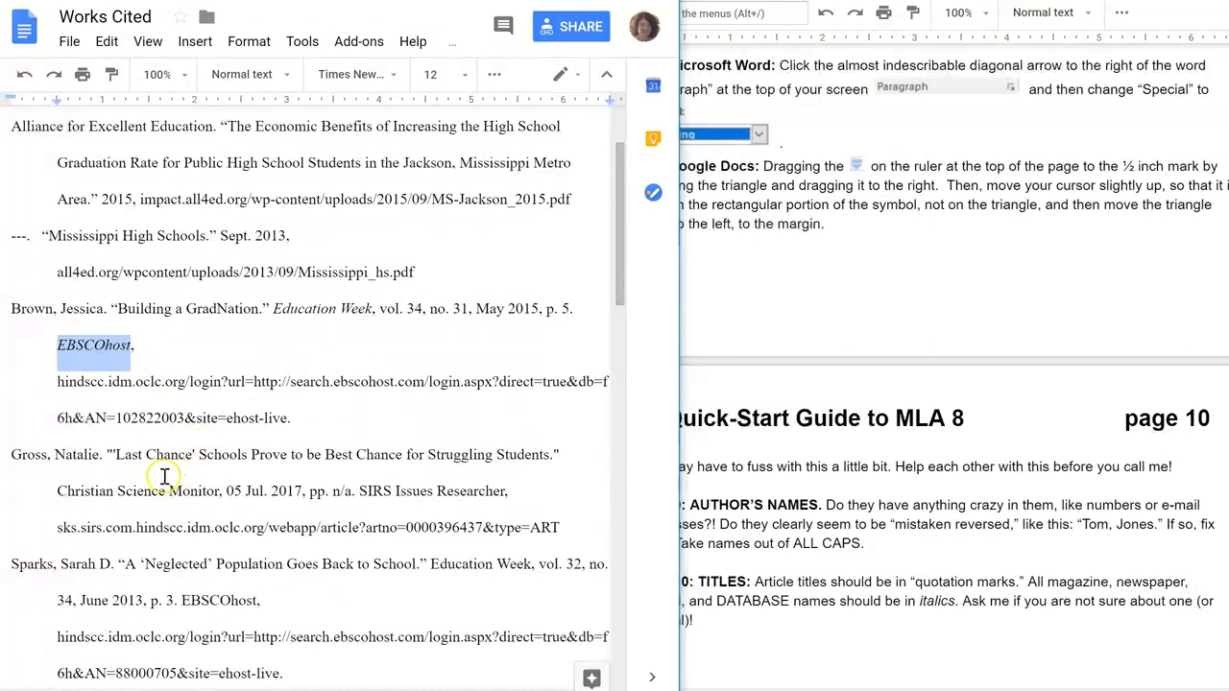
# Italicize Christian Science Monitor and SIRS Issues Researcher in the Gross entry.
pyautogui.click(191, 452)
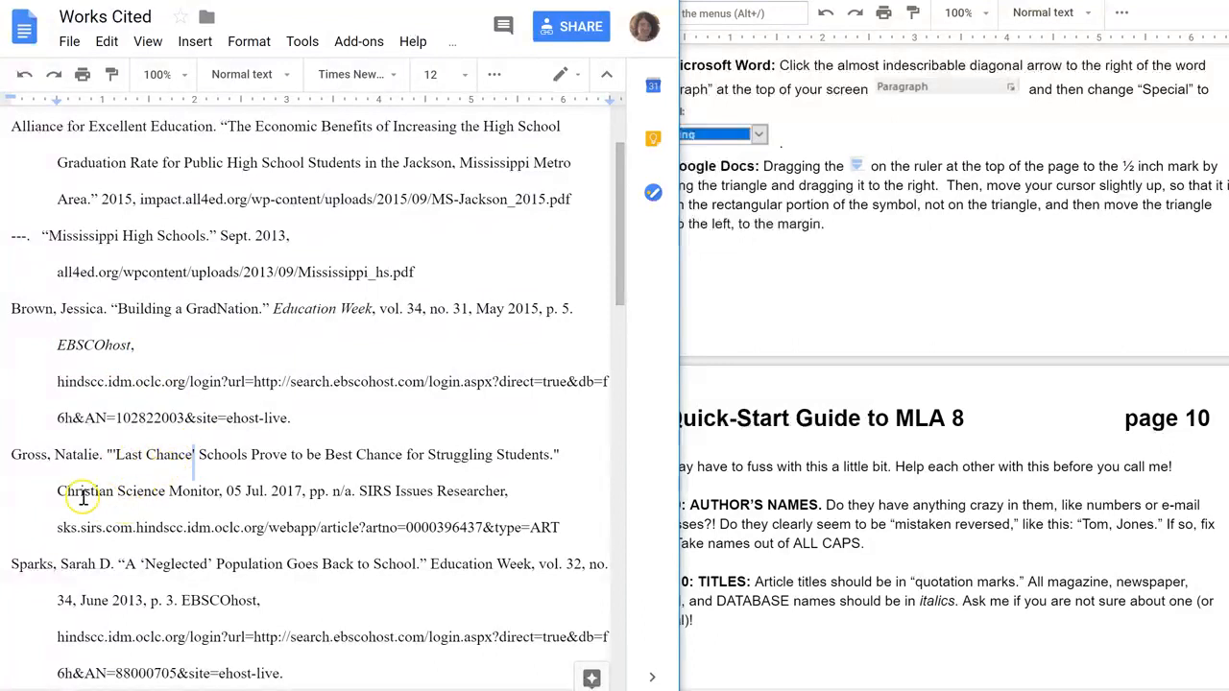
pyautogui.moveTo(58, 491); pyautogui.dragTo(220, 490)
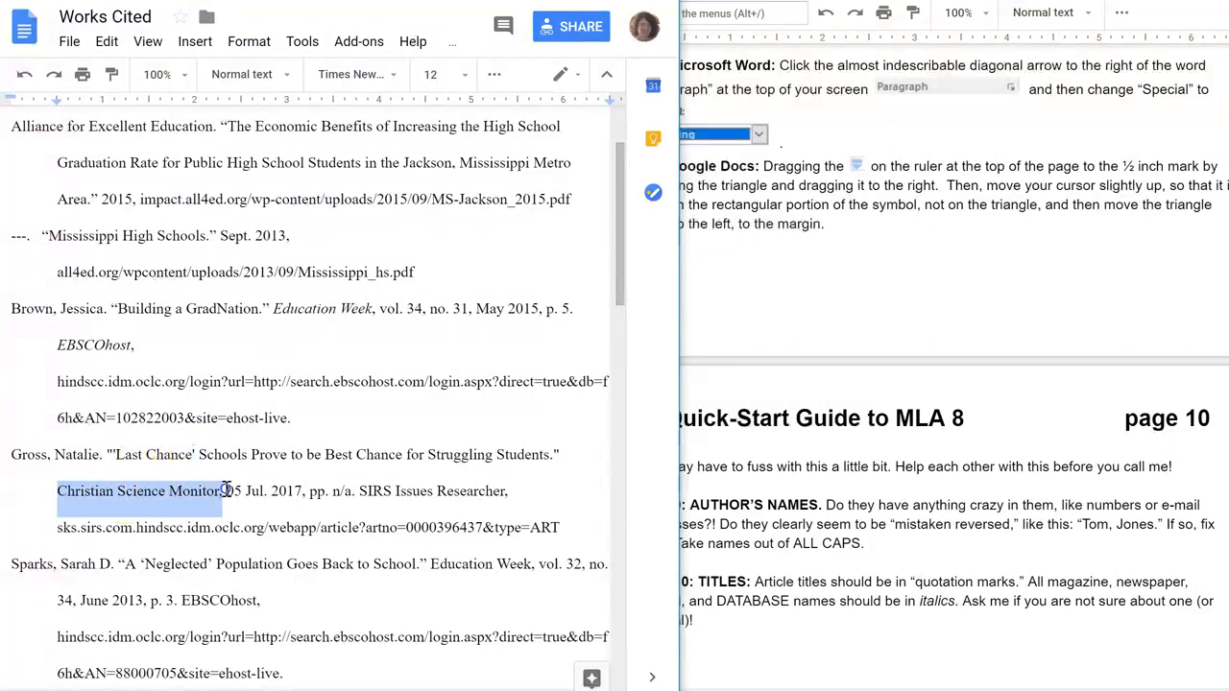
pyautogui.hotkey('ctrl', 'i')
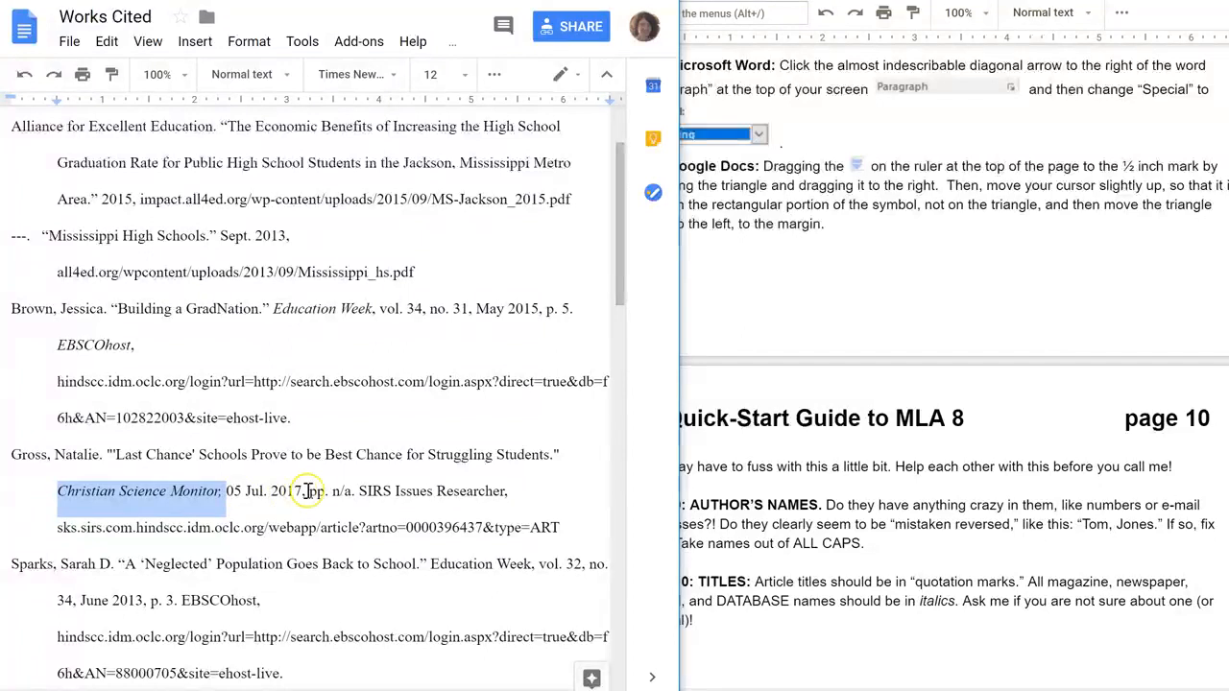
pyautogui.moveTo(359, 491); pyautogui.dragTo(514, 492)
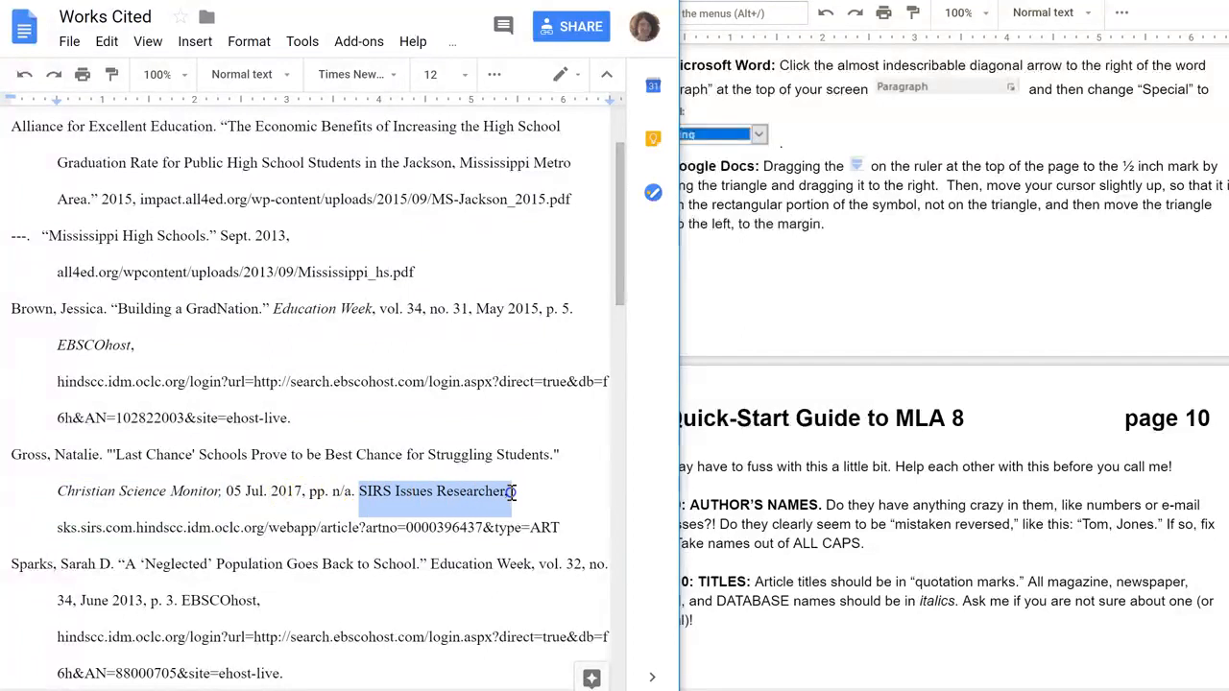
pyautogui.hotkey('ctrl', 'i')
# Italicize Education Week and EBSCOhost in the Sparks entry.
pyautogui.moveTo(620, 296); pyautogui.dragTo(614, 387)
pyautogui.moveTo(431, 254); pyautogui.dragTo(540, 252)
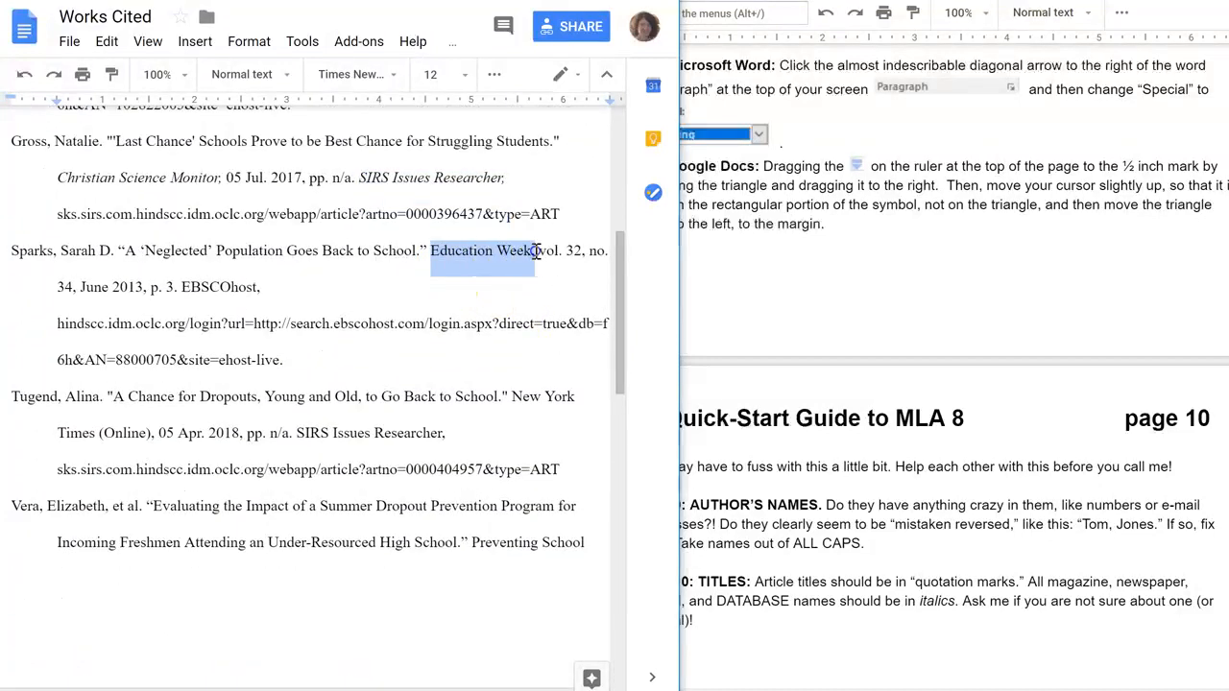
pyautogui.hotkey('ctrl', 'i')
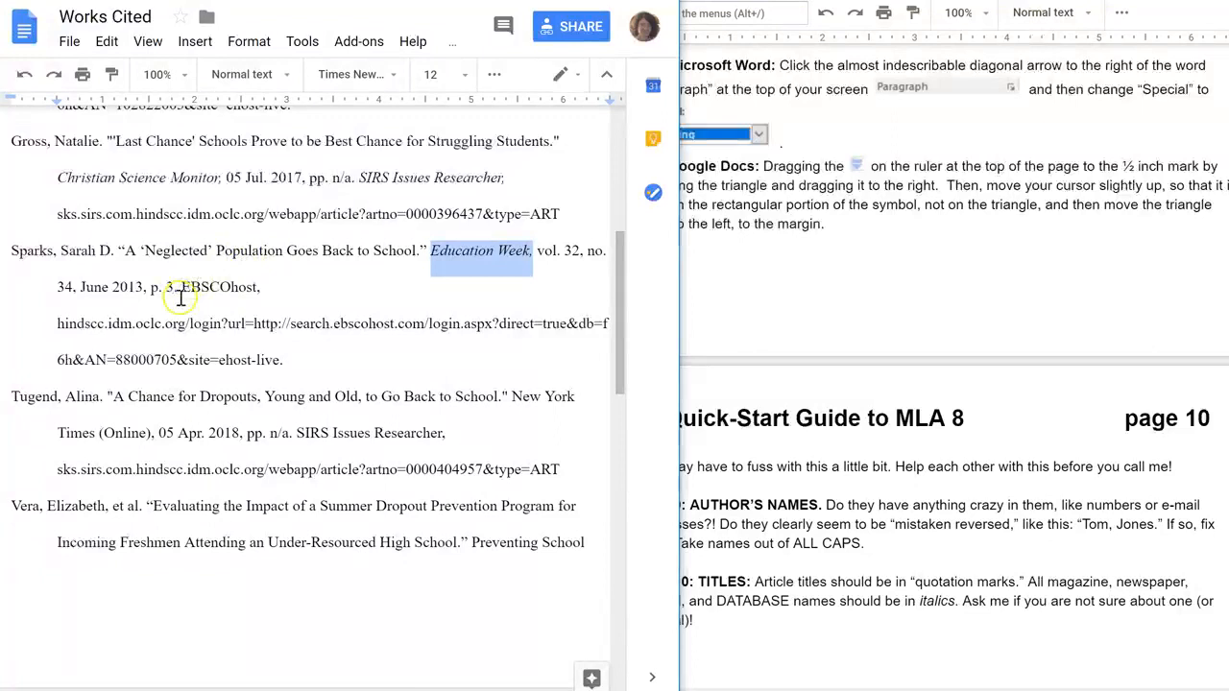
pyautogui.moveTo(182, 288); pyautogui.dragTo(255, 290)
pyautogui.hotkey('ctrl', 'i')
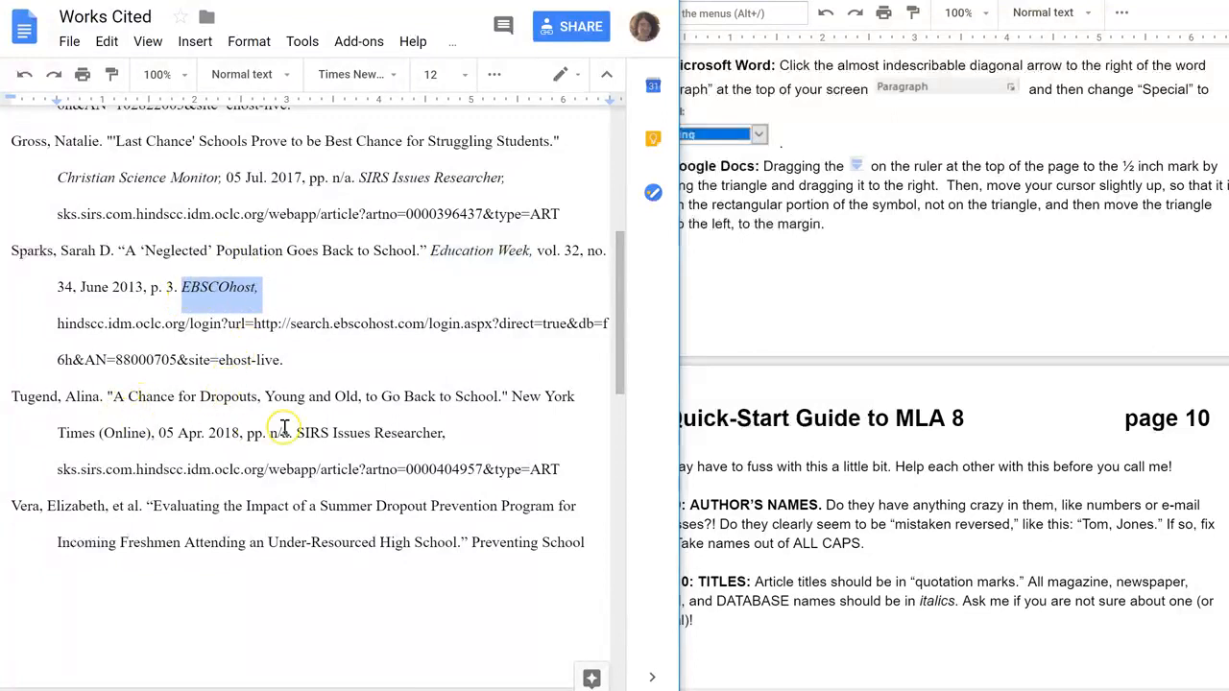
# Italicize New York Times and SIRS Issues Researcher in the Tugend entry.
pyautogui.click(515, 394)
pyautogui.moveTo(505, 403); pyautogui.dragTo(99, 445)
pyautogui.hotkey('ctrl', 'i')
pyautogui.moveTo(294, 435); pyautogui.dragTo(442, 435)
pyautogui.hotkey('ctrl', 'i')
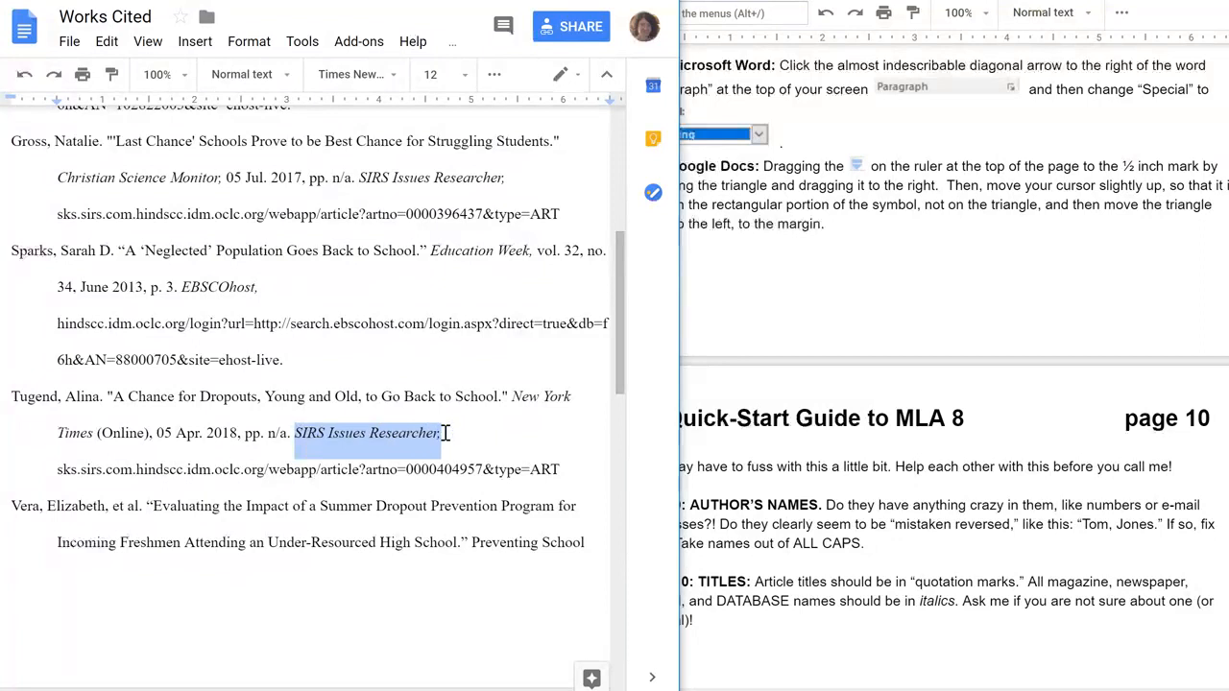
# Italicize Preventing School Failure and EBSCOhost in the Vera entry.
pyautogui.moveTo(609, 385); pyautogui.dragTo(608, 448)
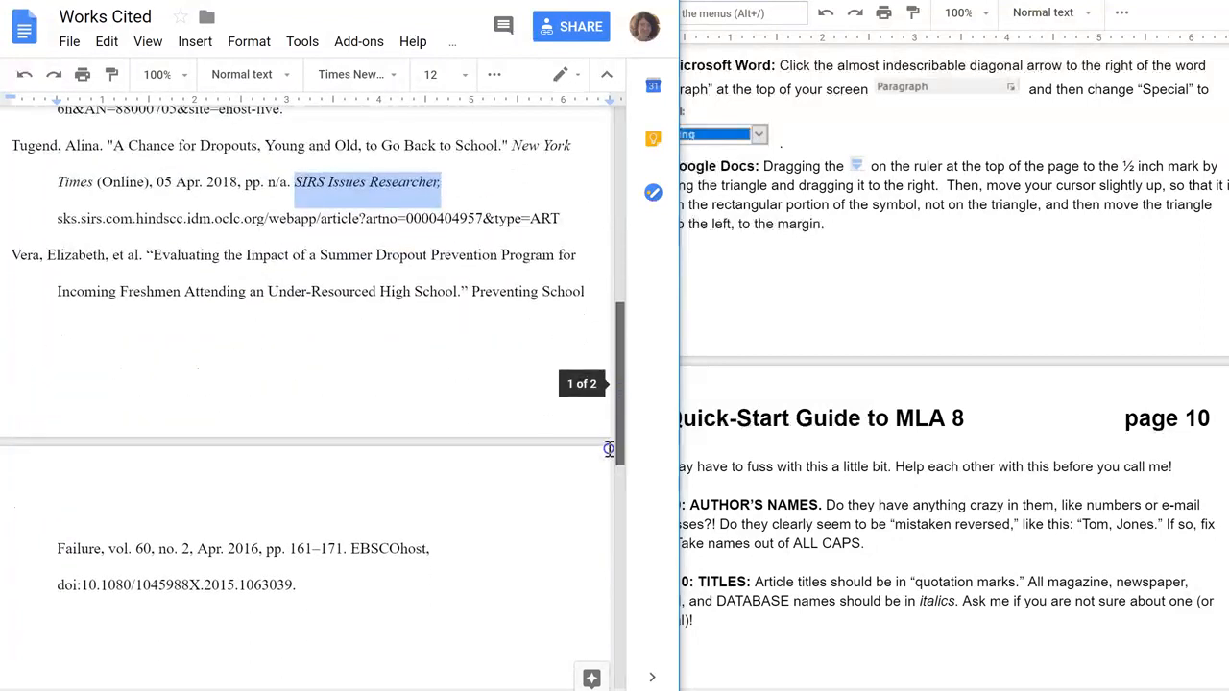
pyautogui.moveTo(472, 293); pyautogui.dragTo(104, 549)
pyautogui.hotkey('ctrl', 'i')
pyautogui.moveTo(353, 550); pyautogui.dragTo(445, 550)
pyautogui.hotkey('ctrl', 'i')
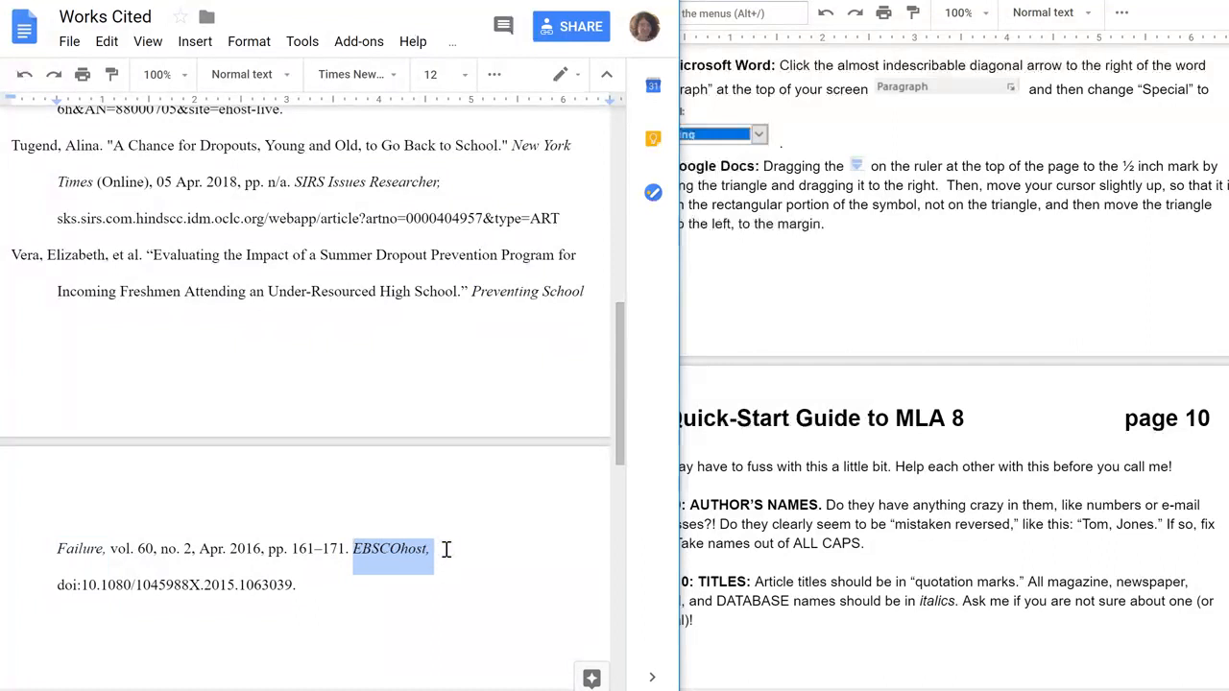
pyautogui.click(444, 581)
pyautogui.moveTo(615, 426); pyautogui.dragTo(641, 221)
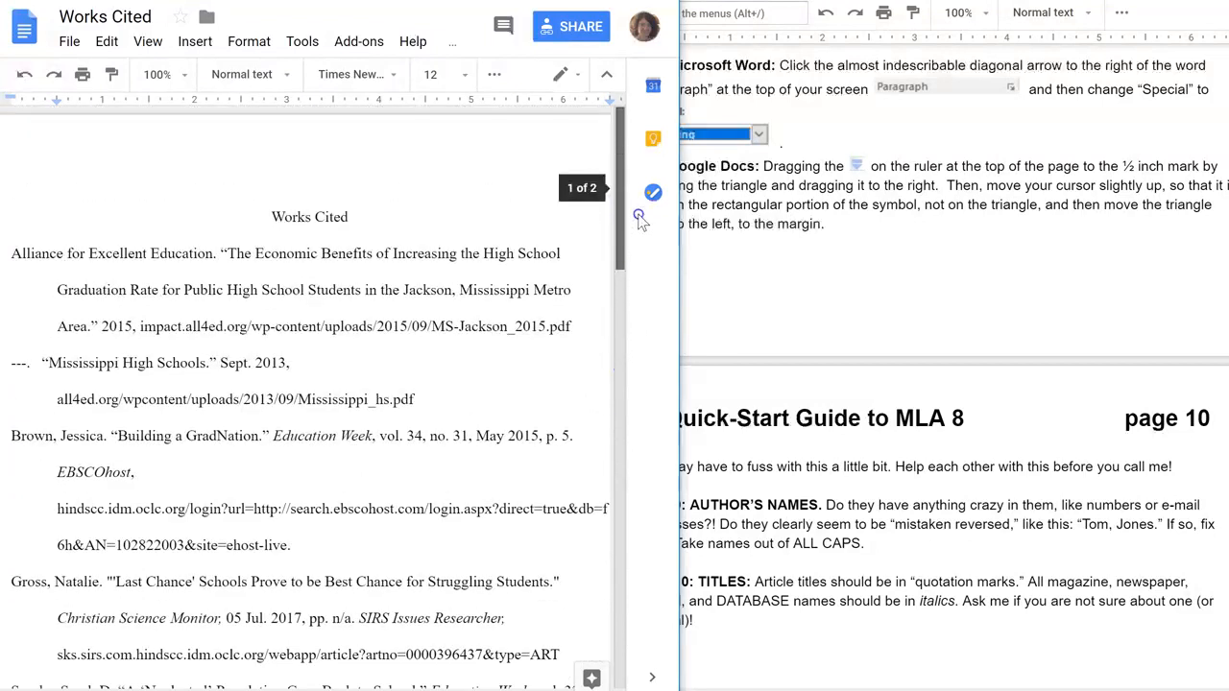